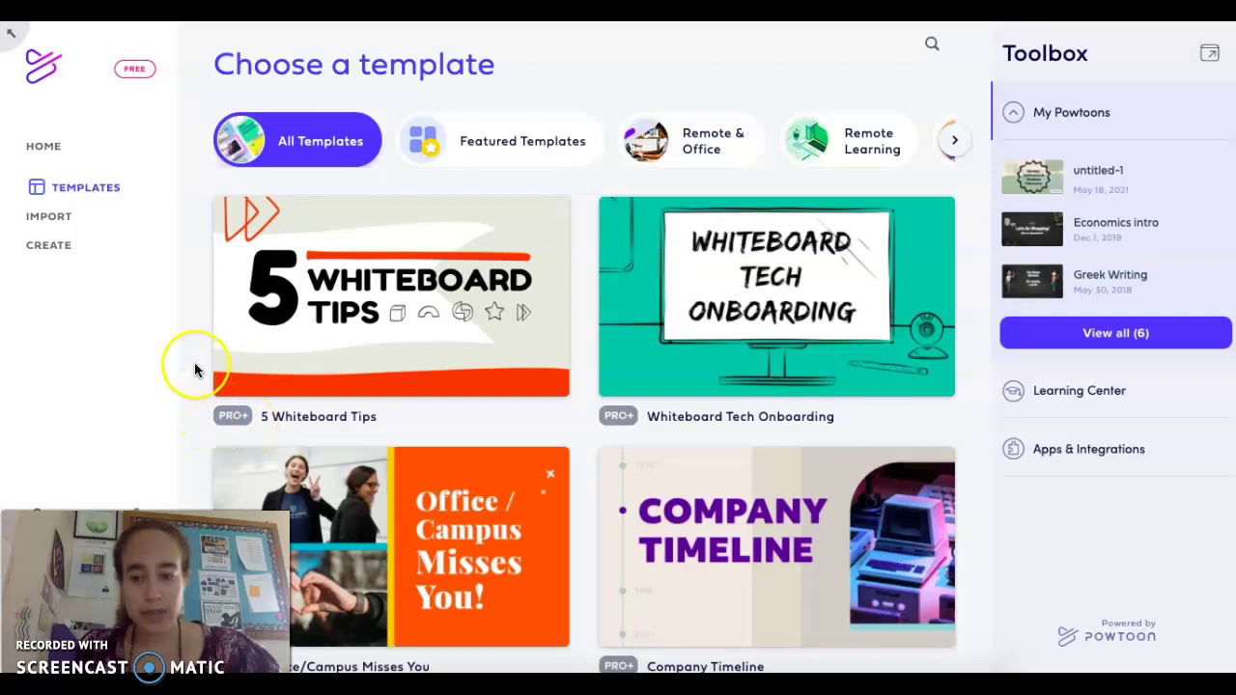
Scroll down the All Templates gallery until the 5 Quick Facts card is visible.
scroll(194, 363, down, 4)
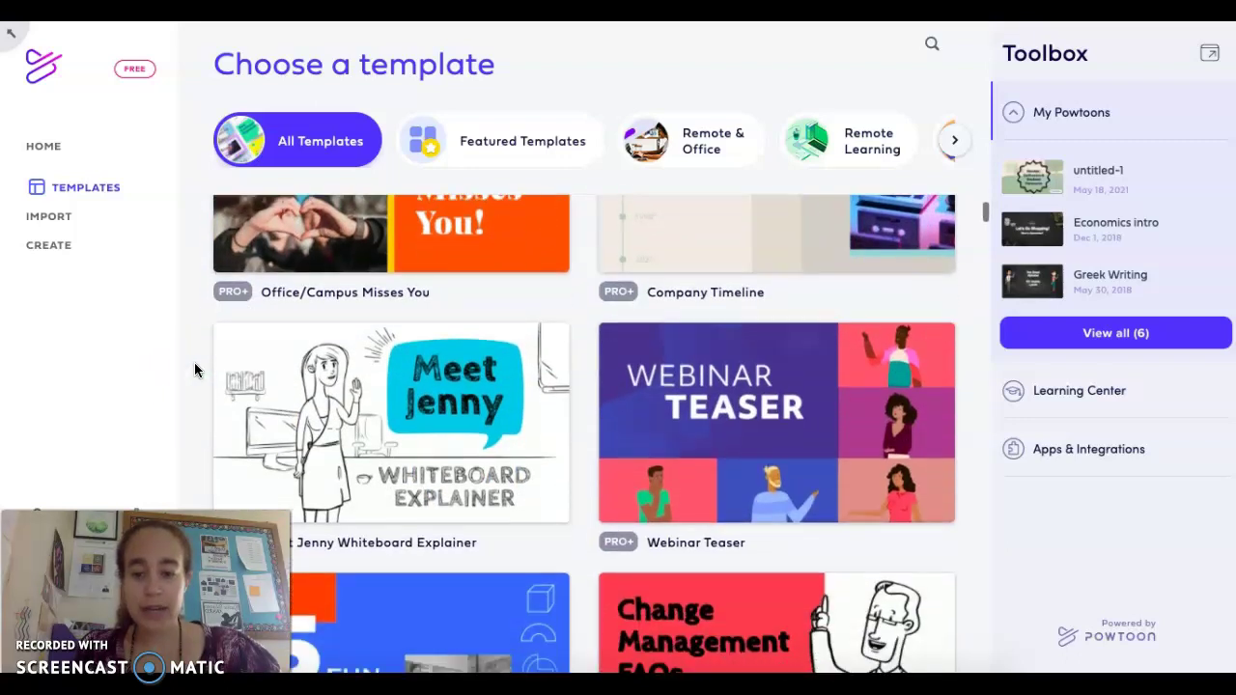
scroll(194, 367, down, 5)
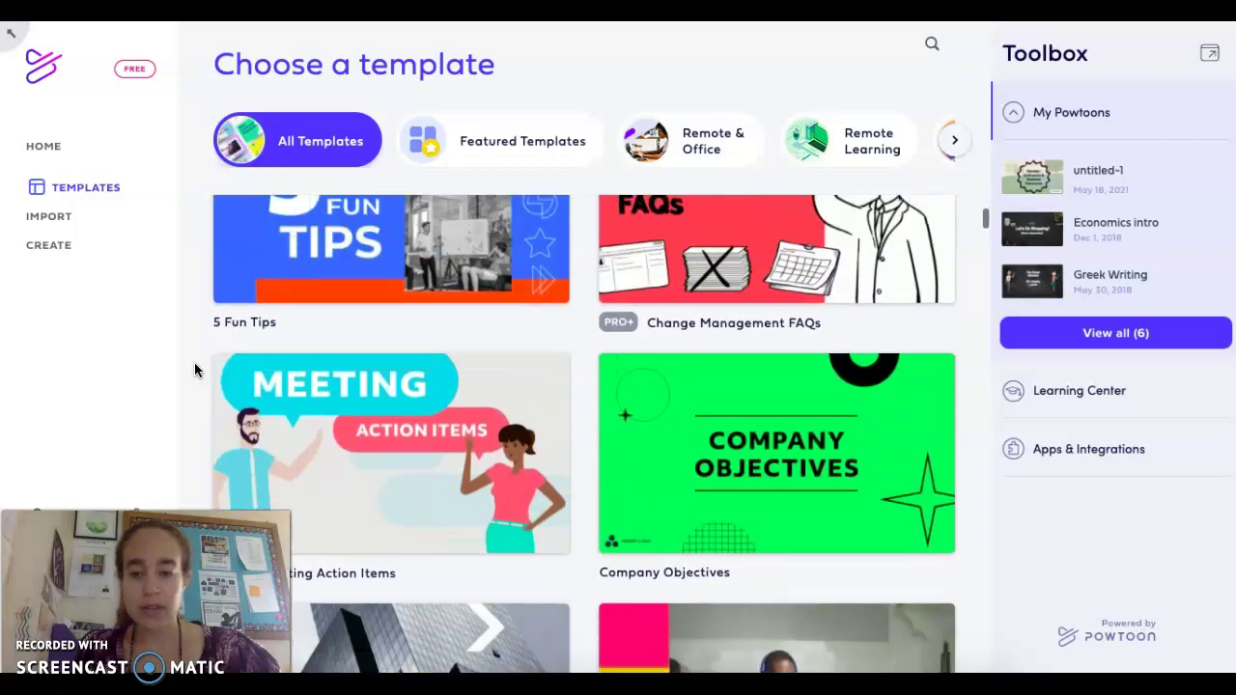
scroll(194, 370, up, 1)
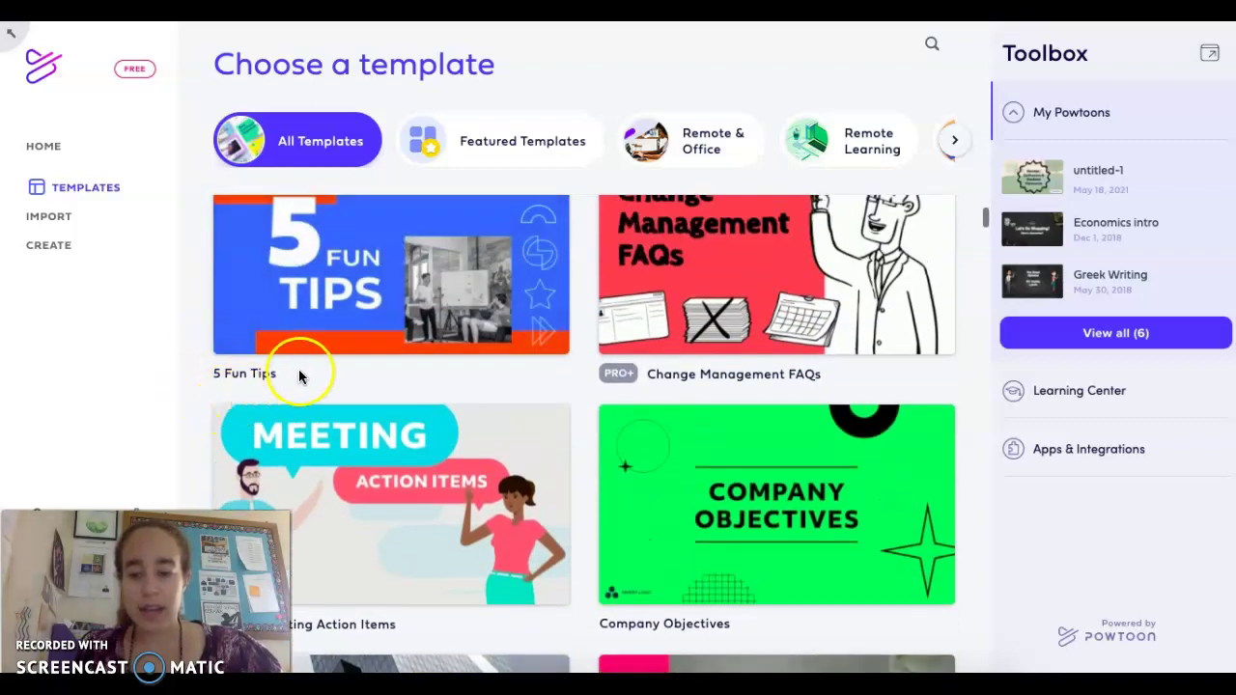
scroll(202, 362, up, 1)
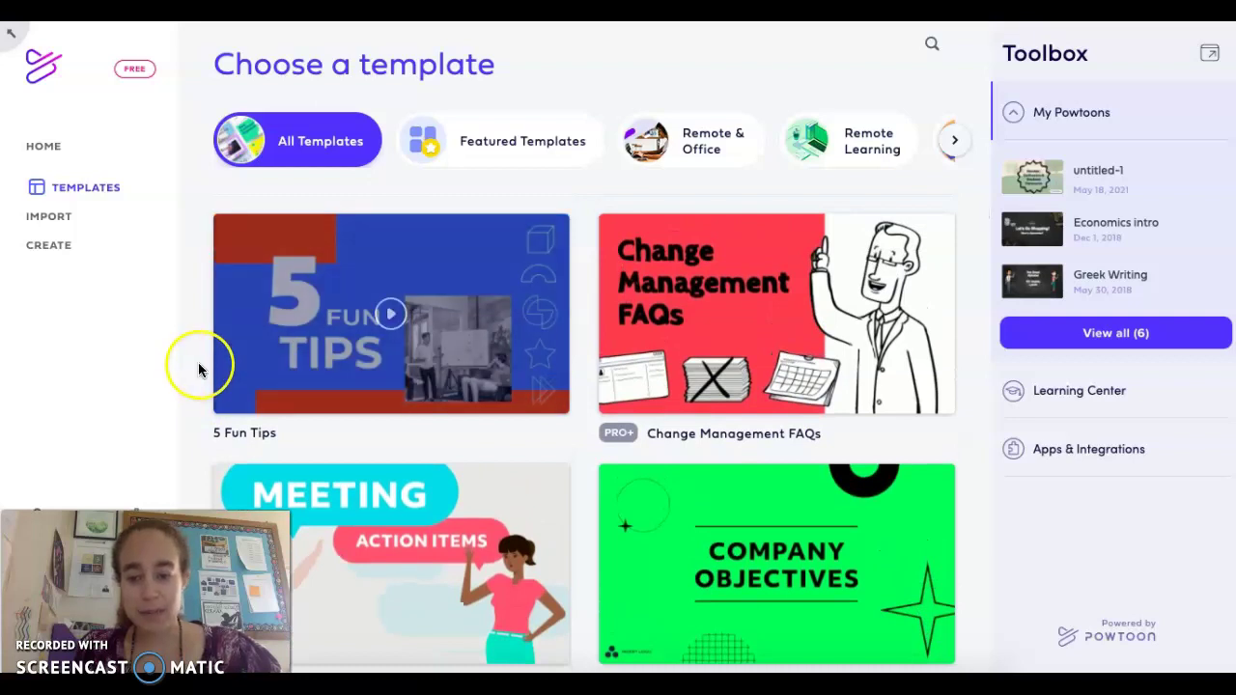
scroll(198, 363, down, 5)
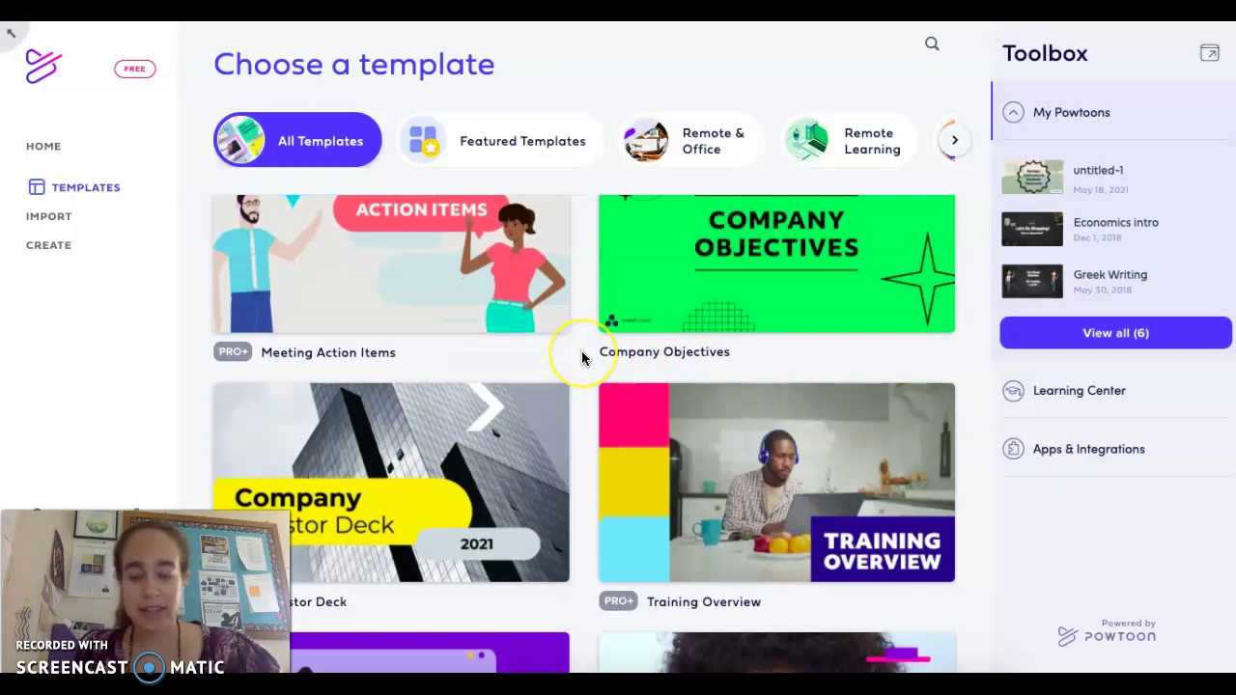
scroll(581, 359, down, 5)
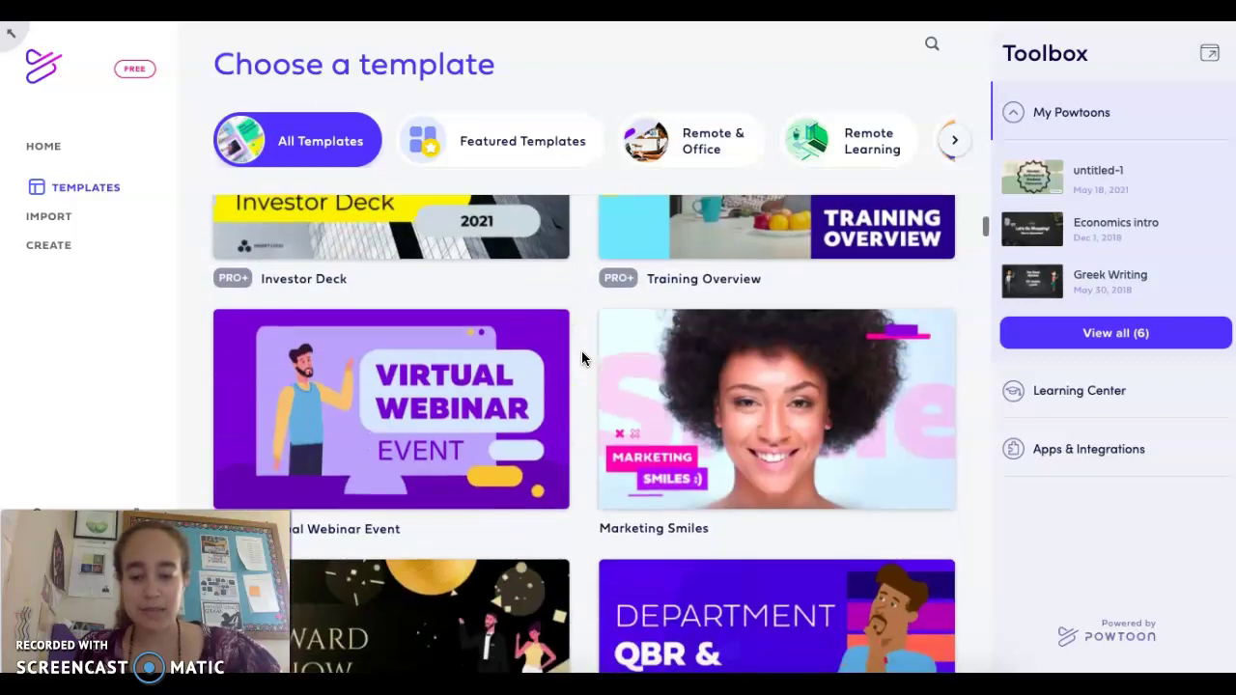
scroll(581, 359, down, 8)
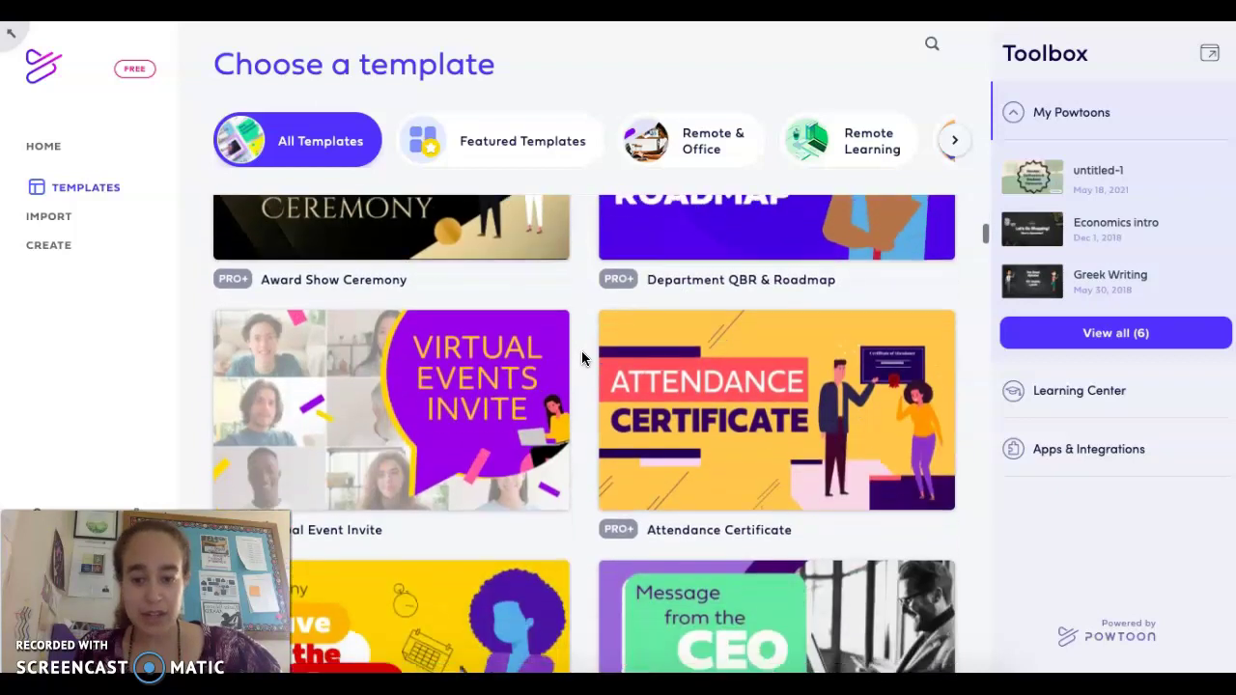
scroll(581, 359, down, 11)
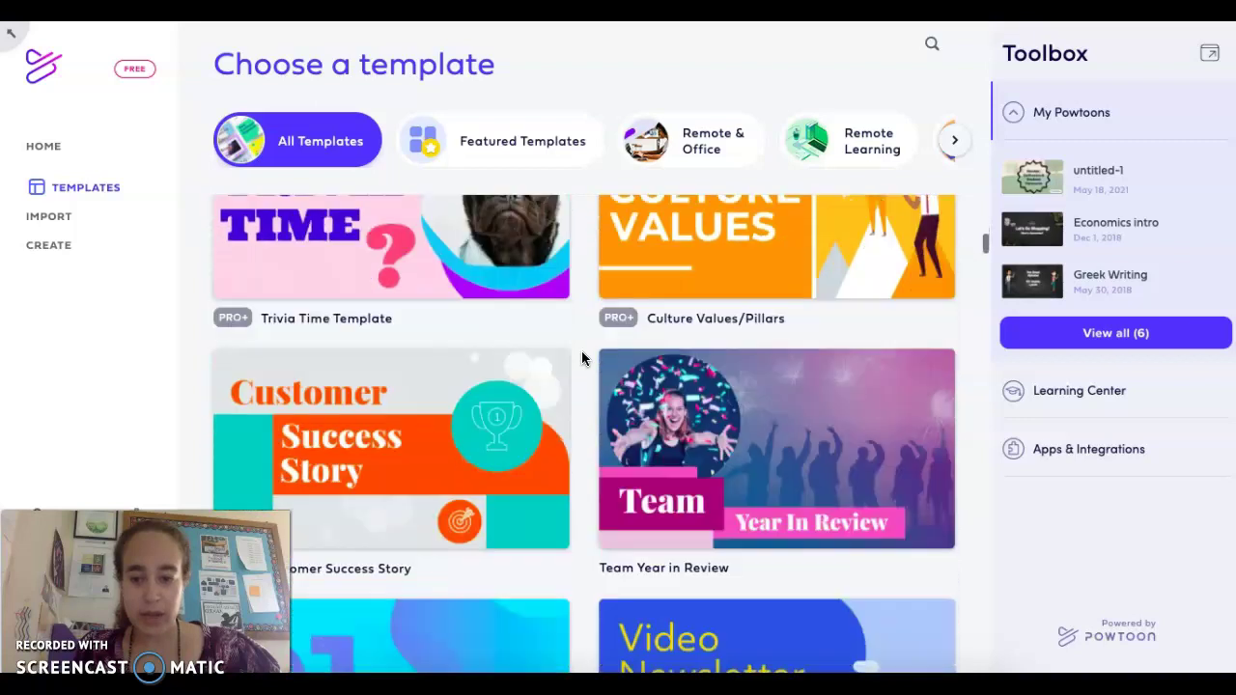
scroll(582, 359, down, 6)
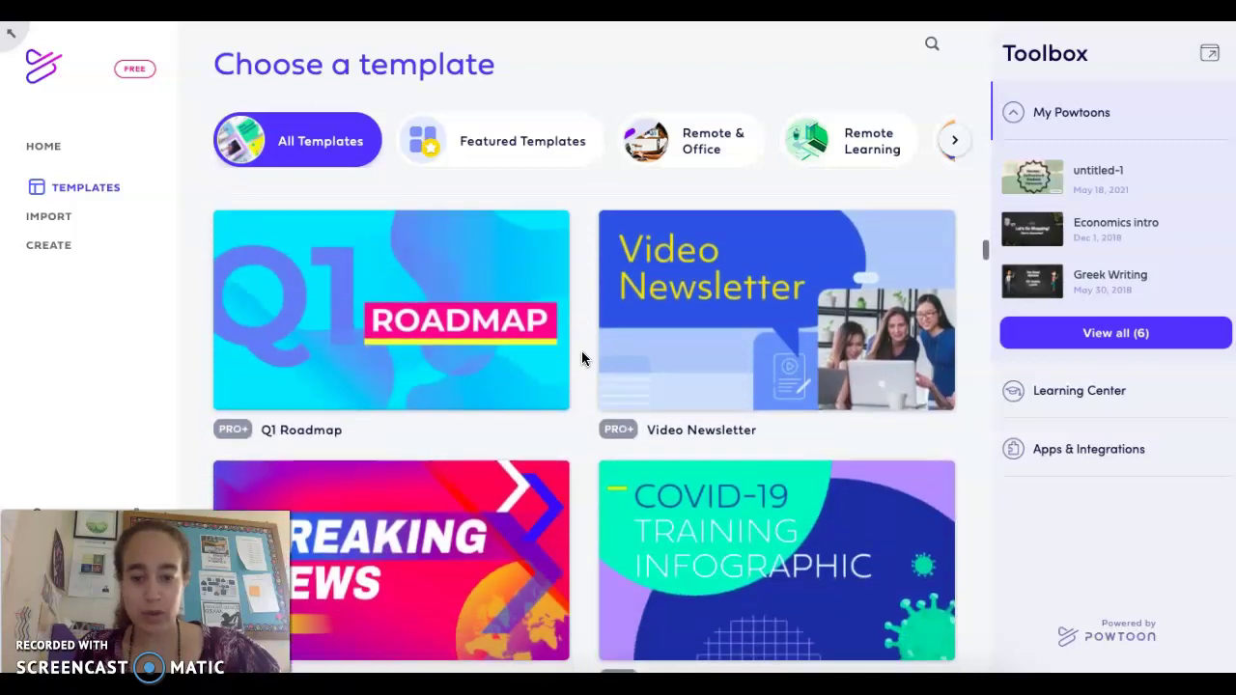
scroll(582, 358, down, 12)
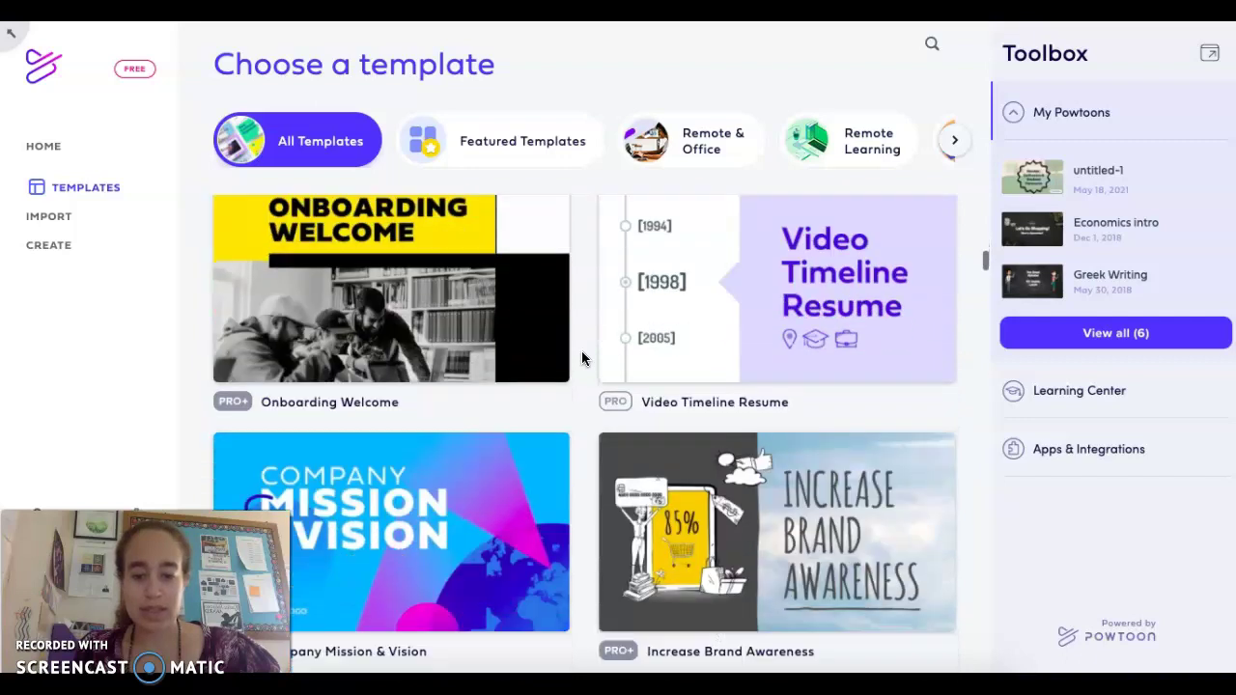
scroll(581, 358, down, 4)
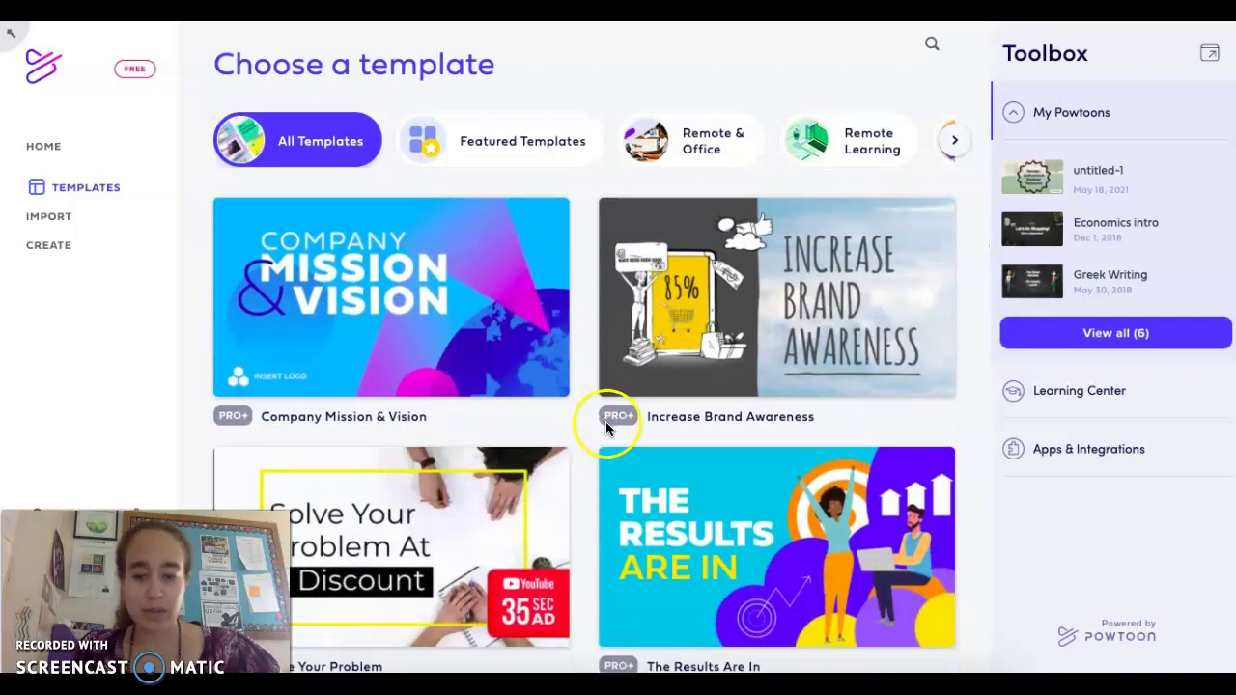
scroll(614, 367, up, 2)
scroll(602, 342, down, 5)
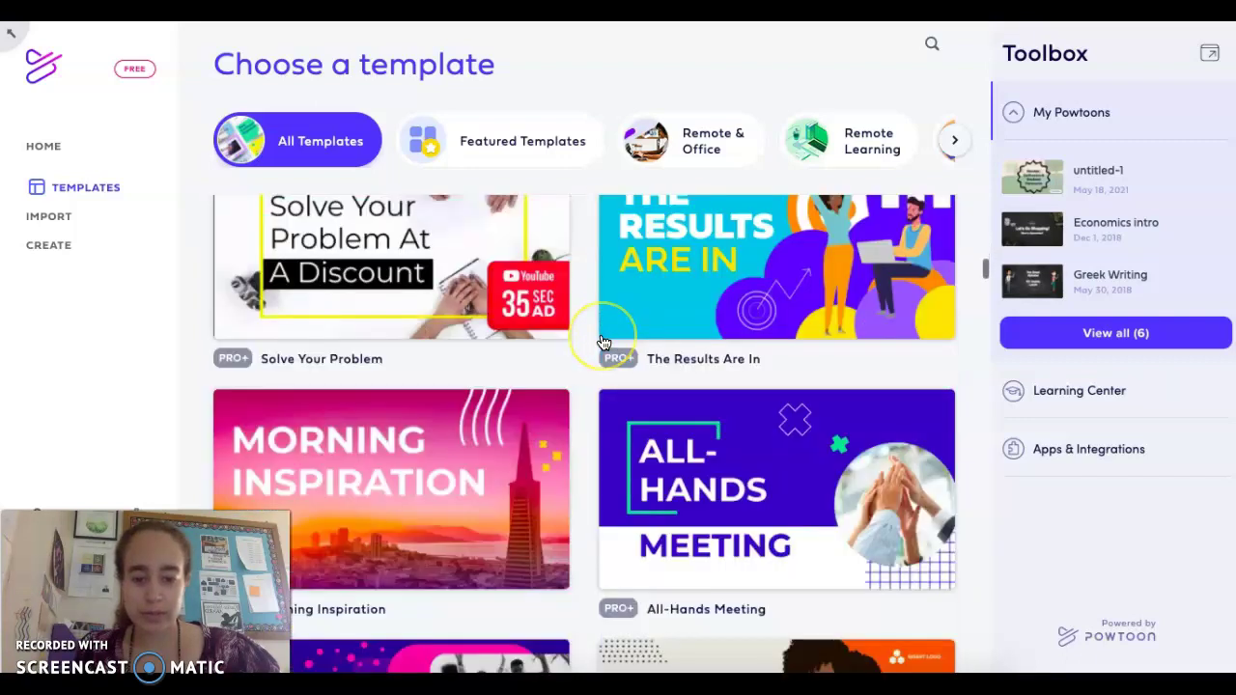
scroll(603, 343, down, 12)
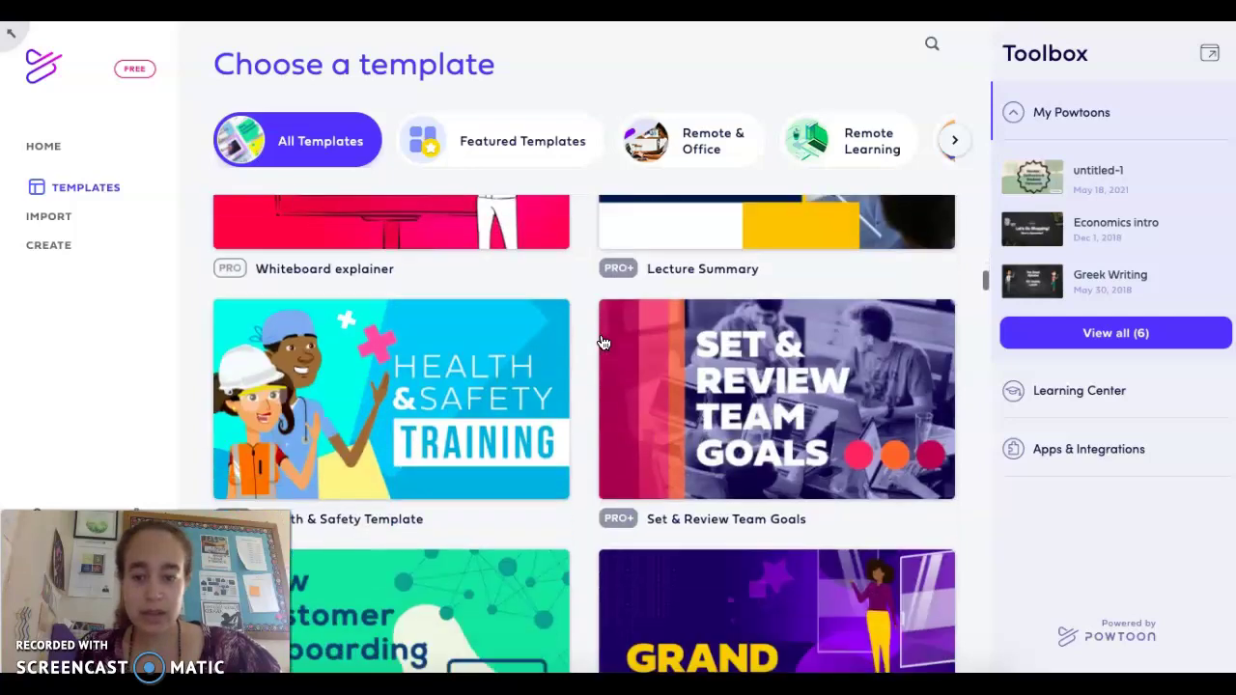
scroll(603, 343, down, 8)
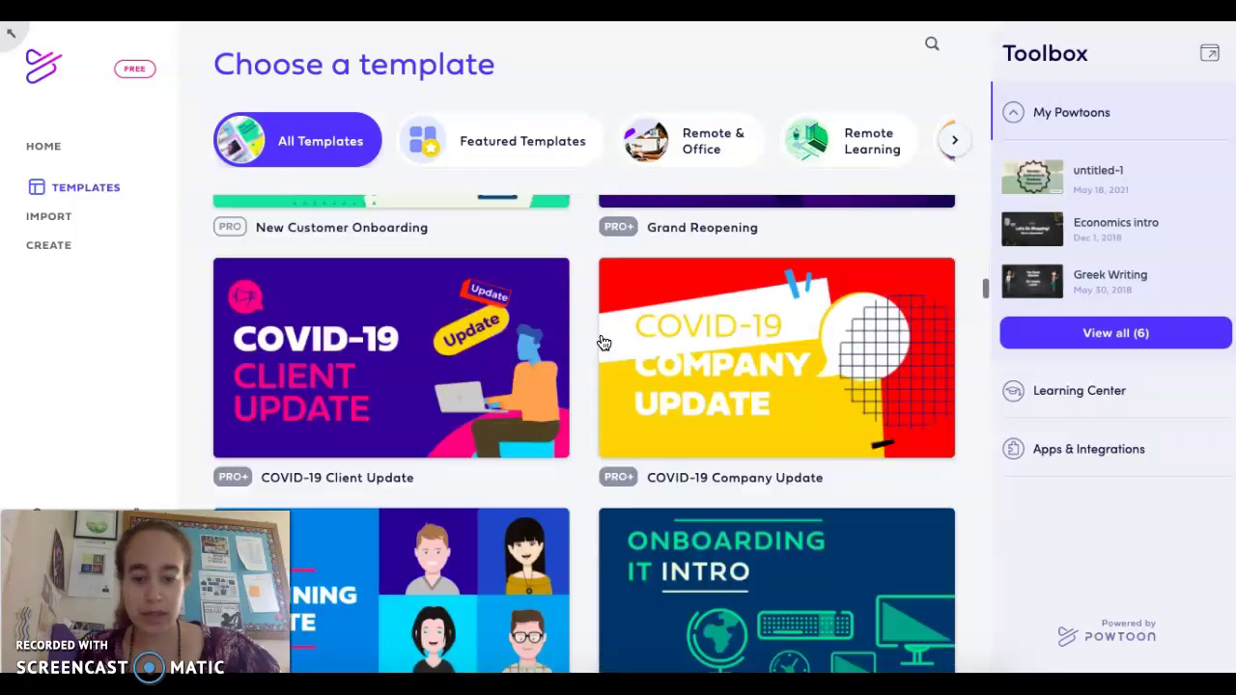
scroll(603, 343, down, 12)
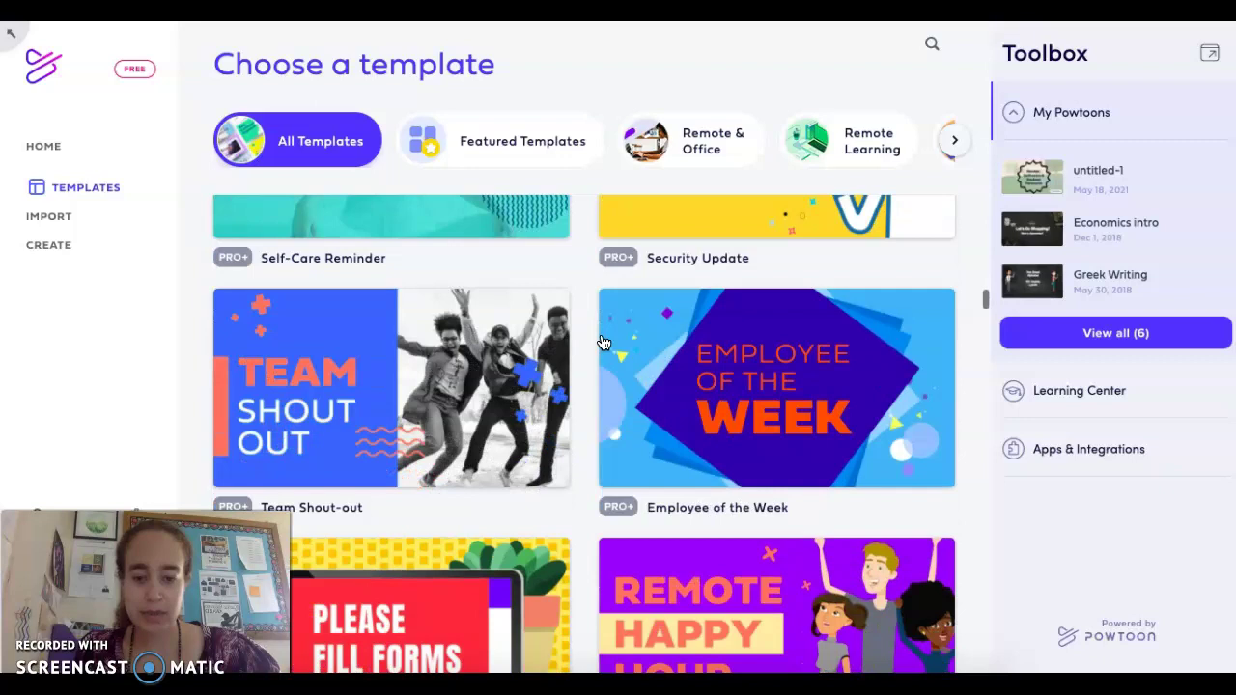
scroll(602, 343, down, 12)
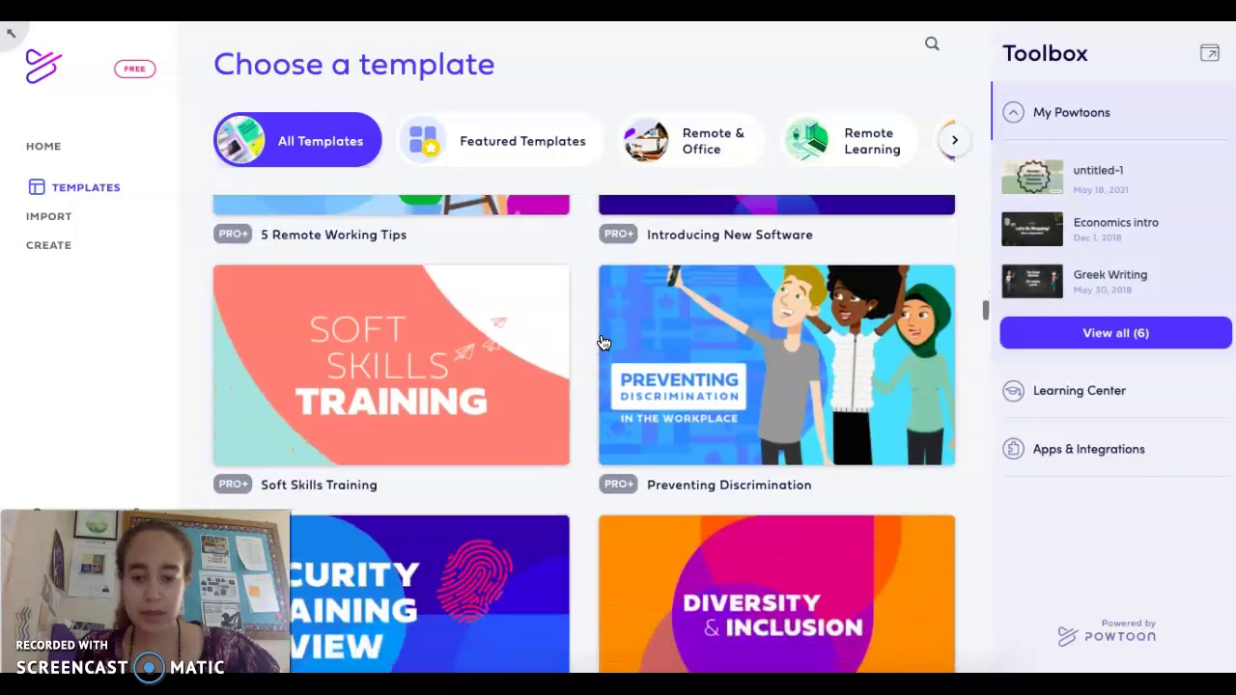
scroll(602, 343, down, 11)
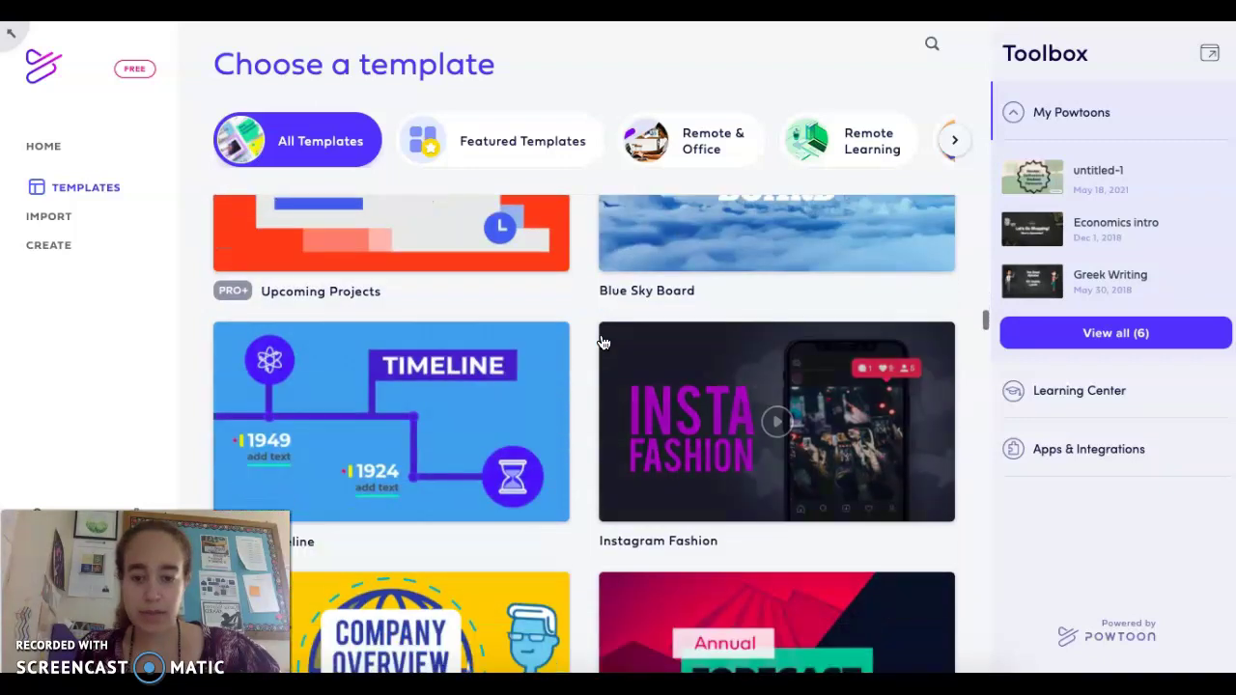
scroll(603, 343, down, 6)
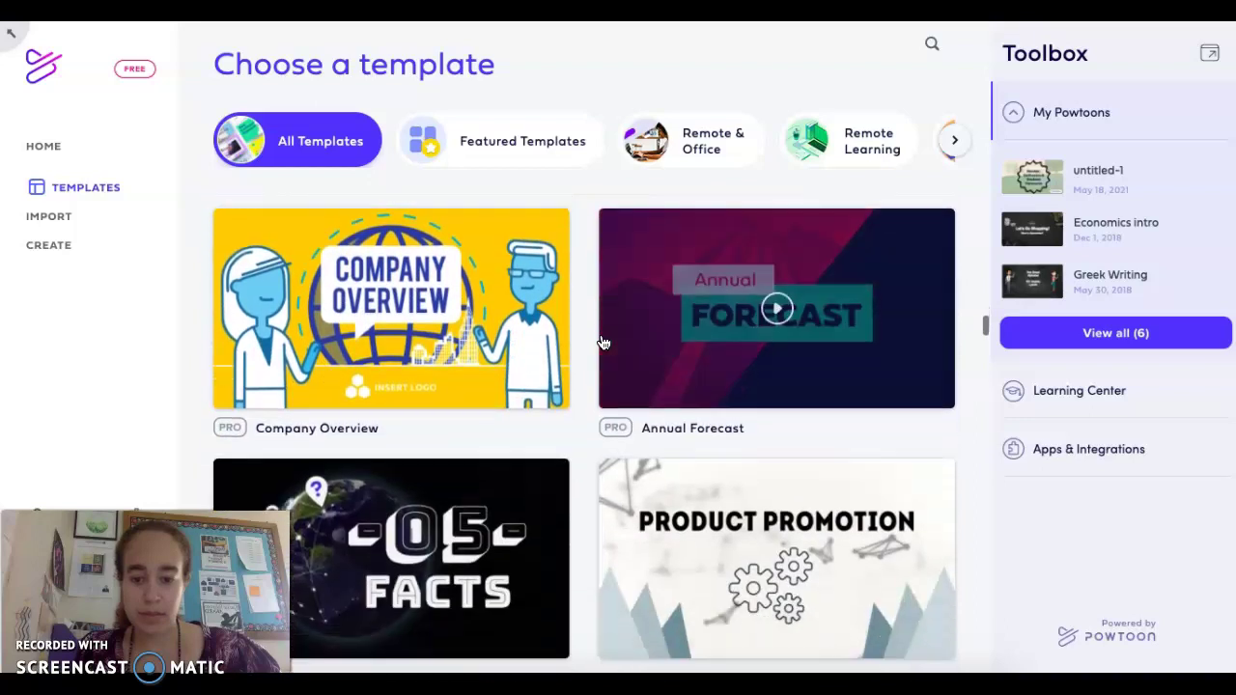
scroll(603, 343, down, 5)
click(447, 319)
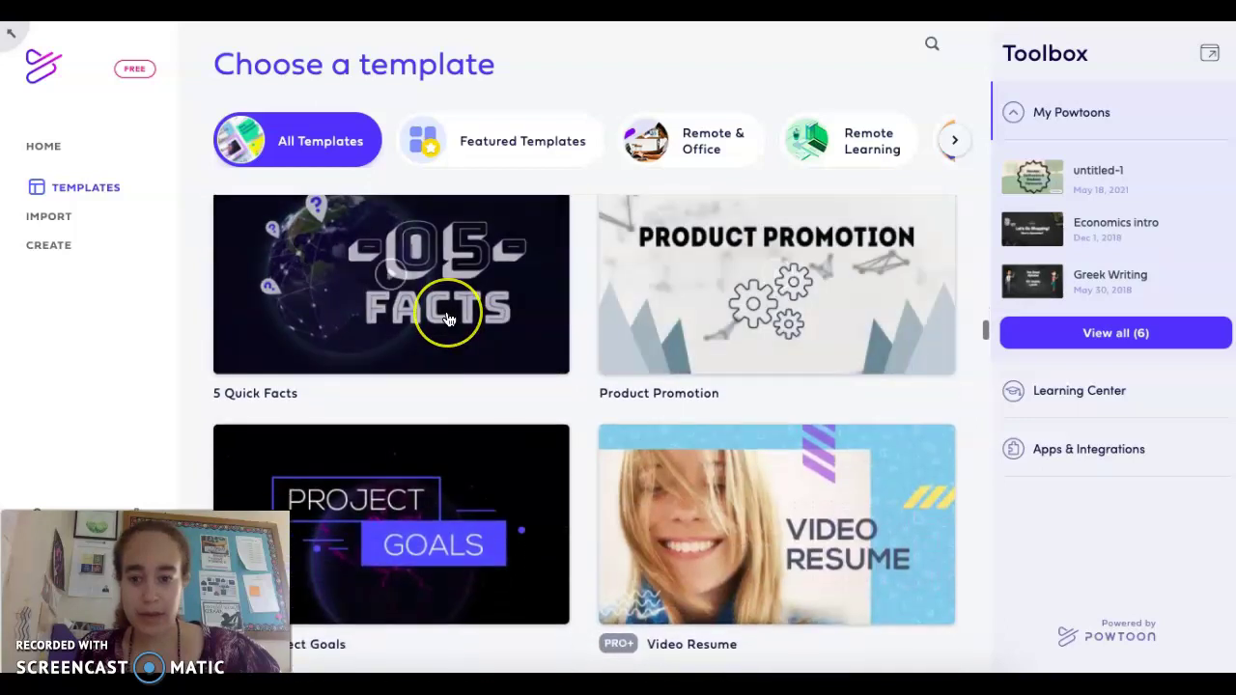
click(447, 318)
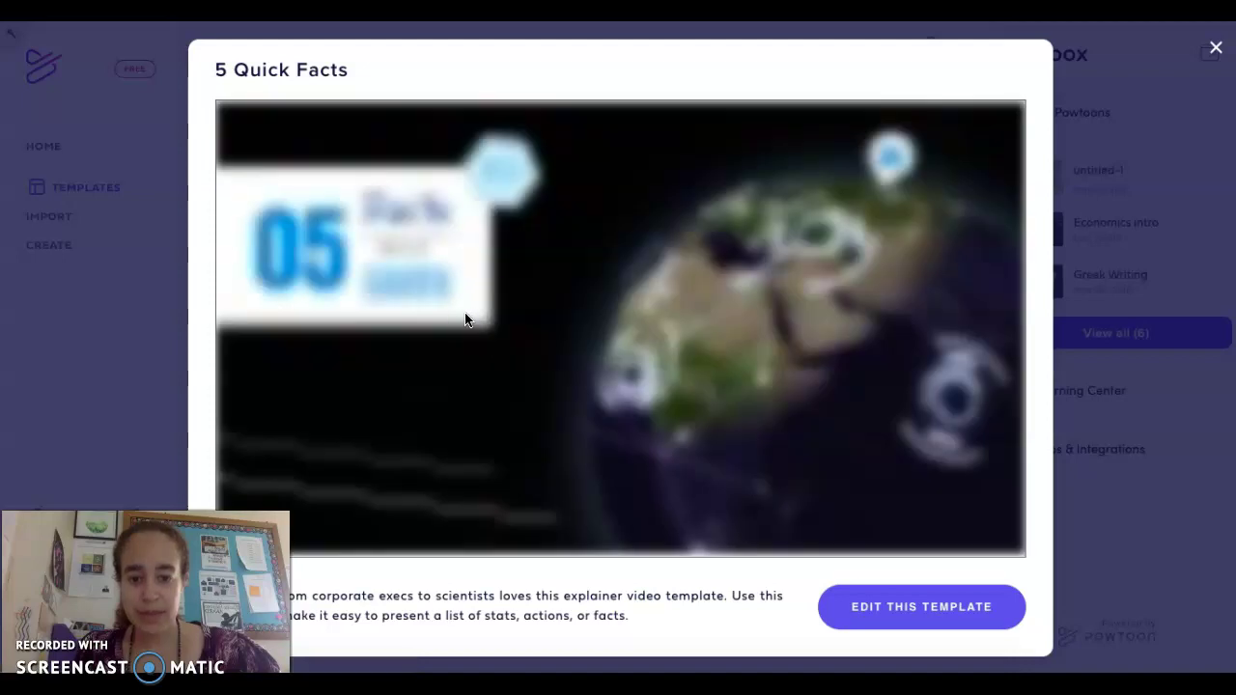
click(489, 311)
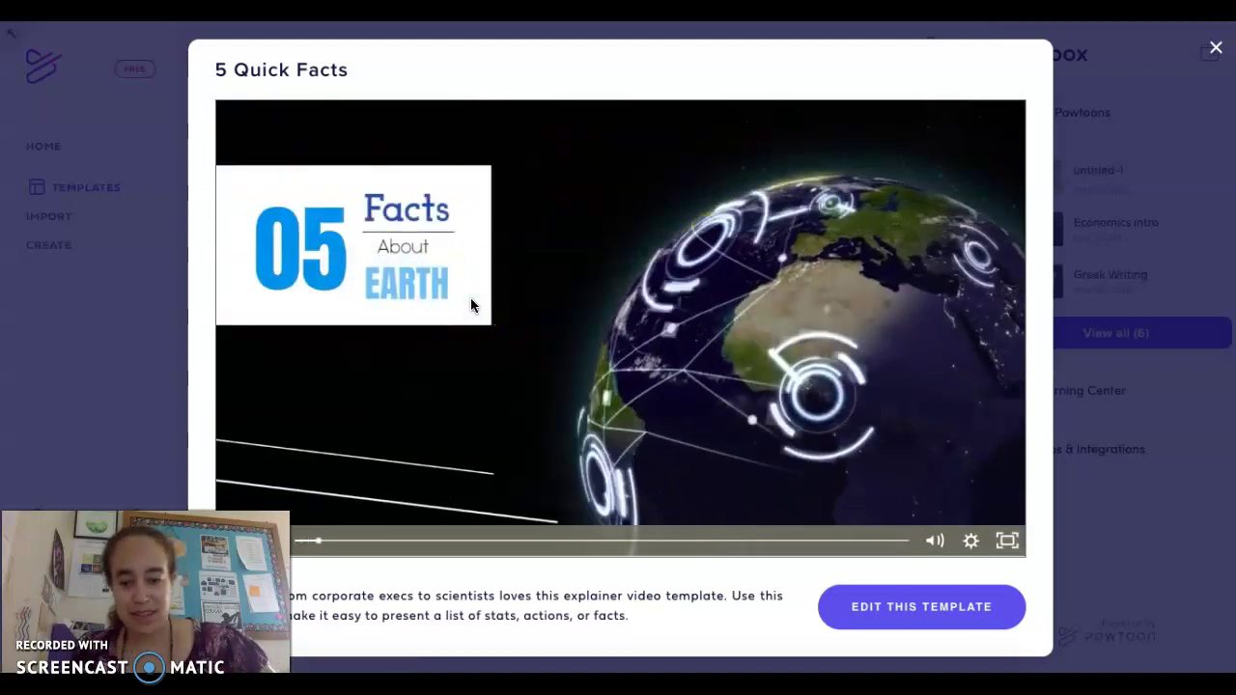
key(XF86AudioRaiseVolume)
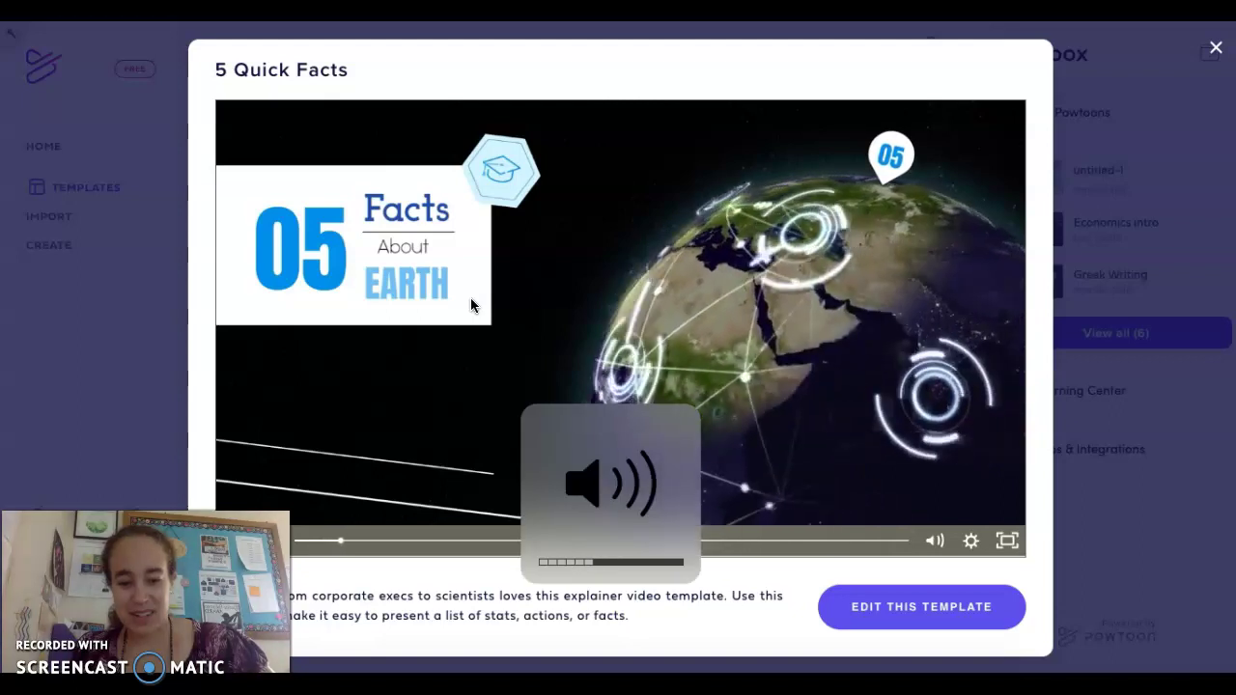
key(XF86AudioLowerVolume)
key(XF86AudioLowerVolume)
key(XF86AudioLowerVolume)
key(XF86AudioLowerVolume)
key(XF86AudioLowerVolume)
click(964, 534)
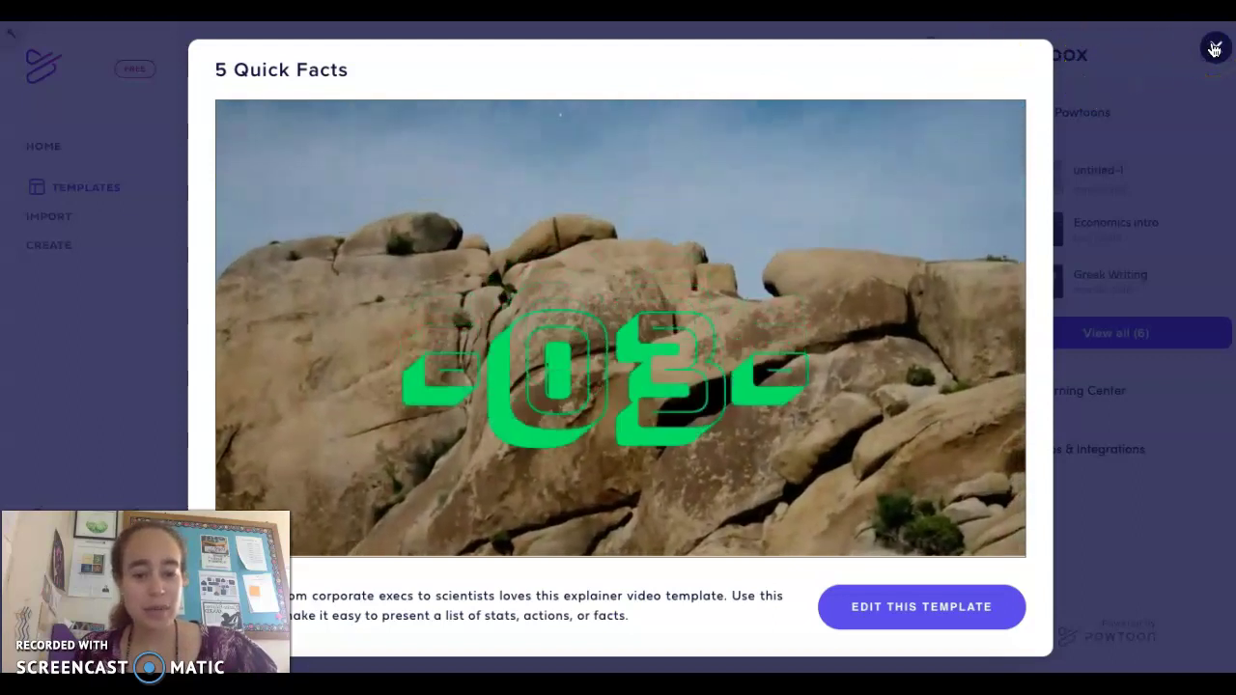
click(1215, 49)
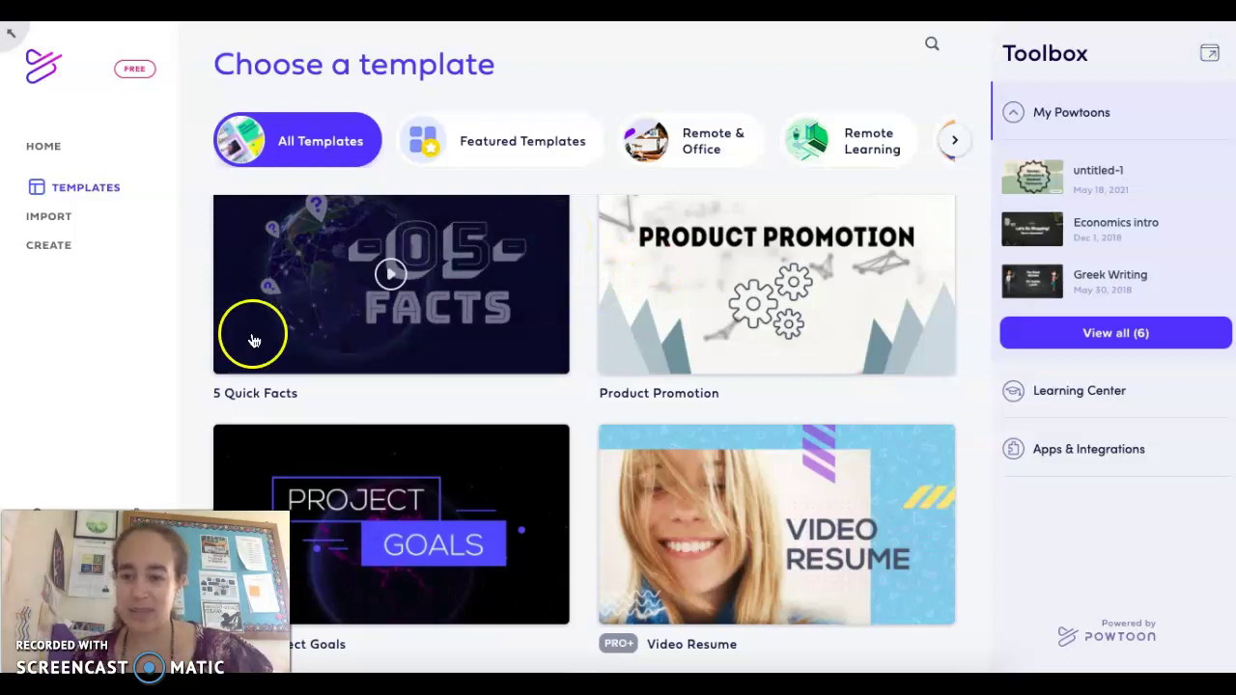
Start a new Horizontal video from scratch from the Create page.
click(71, 253)
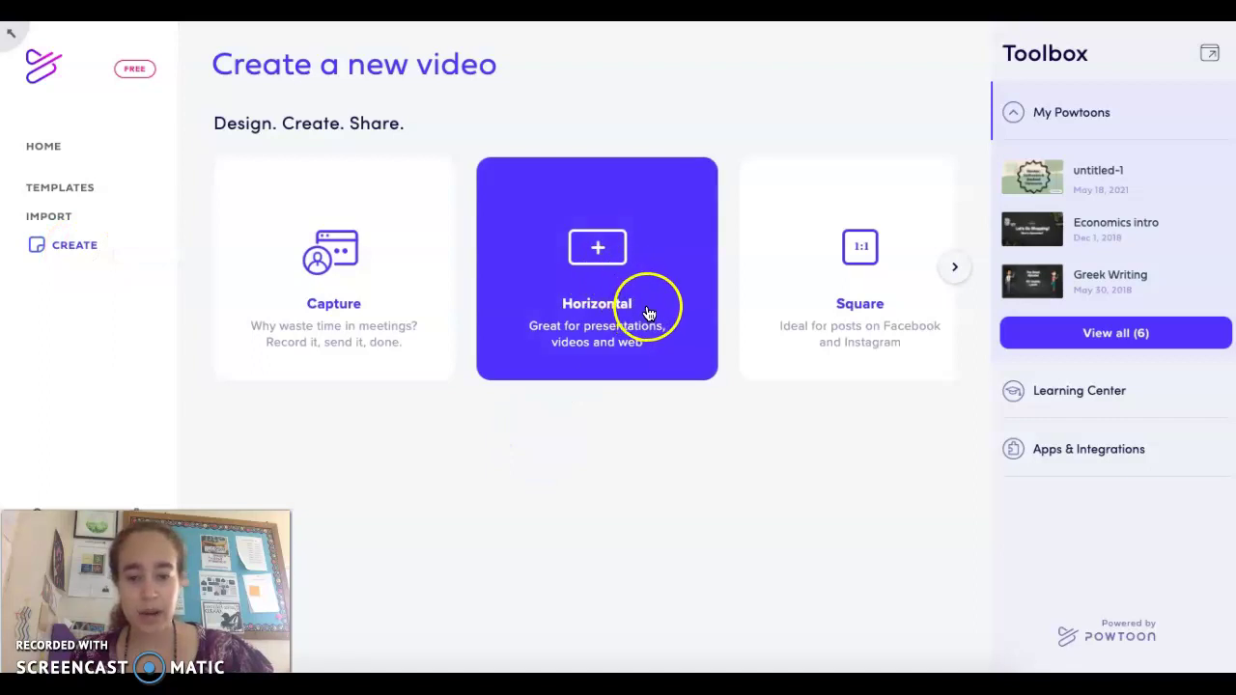
click(647, 261)
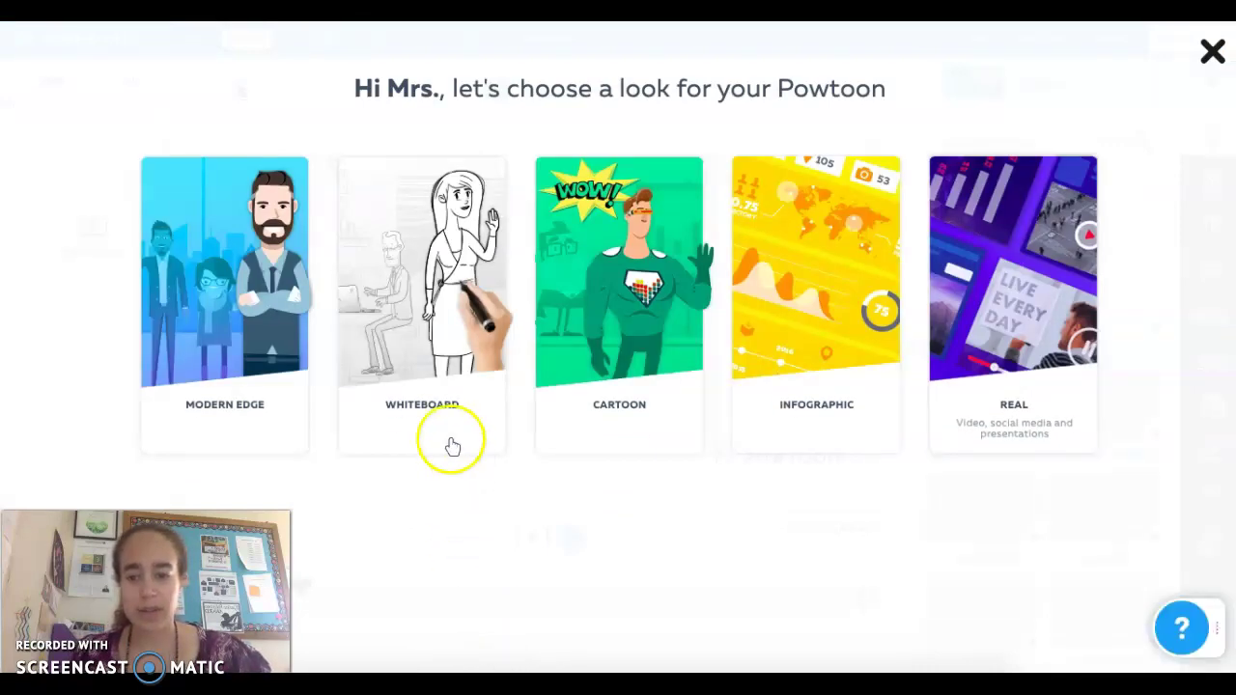
Preview the Modern Edge, Whiteboard and Cartoon looks, then choose Cartoon.
click(232, 332)
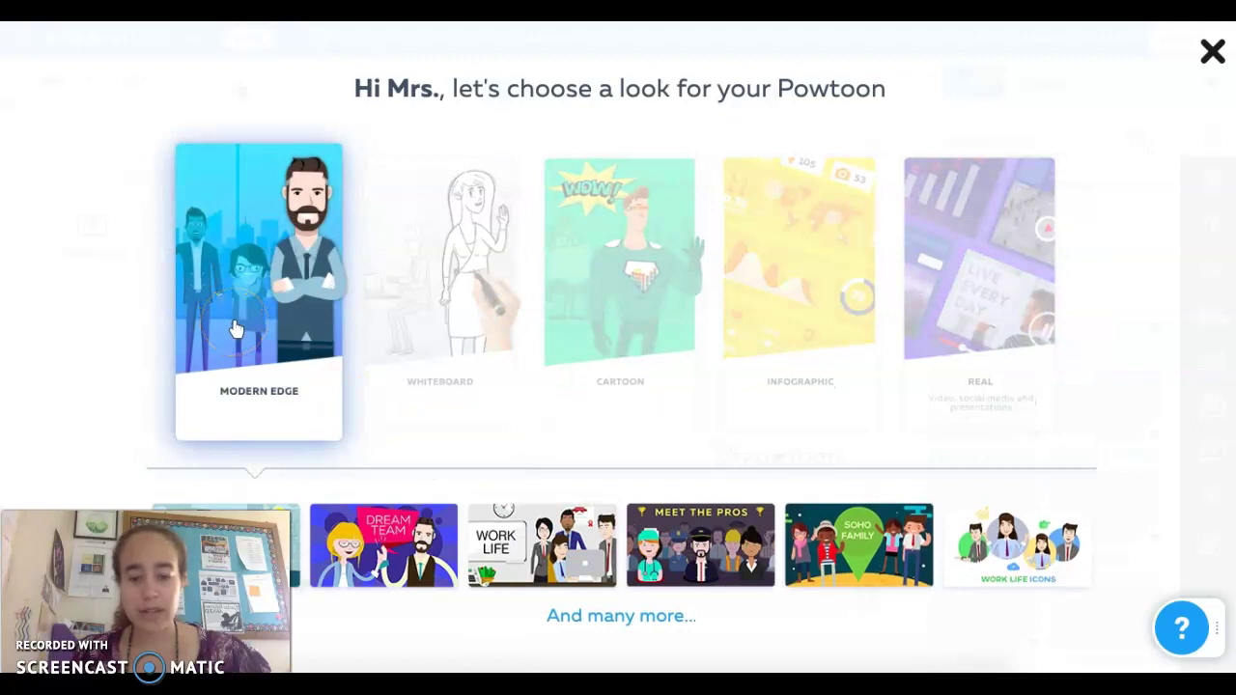
click(425, 267)
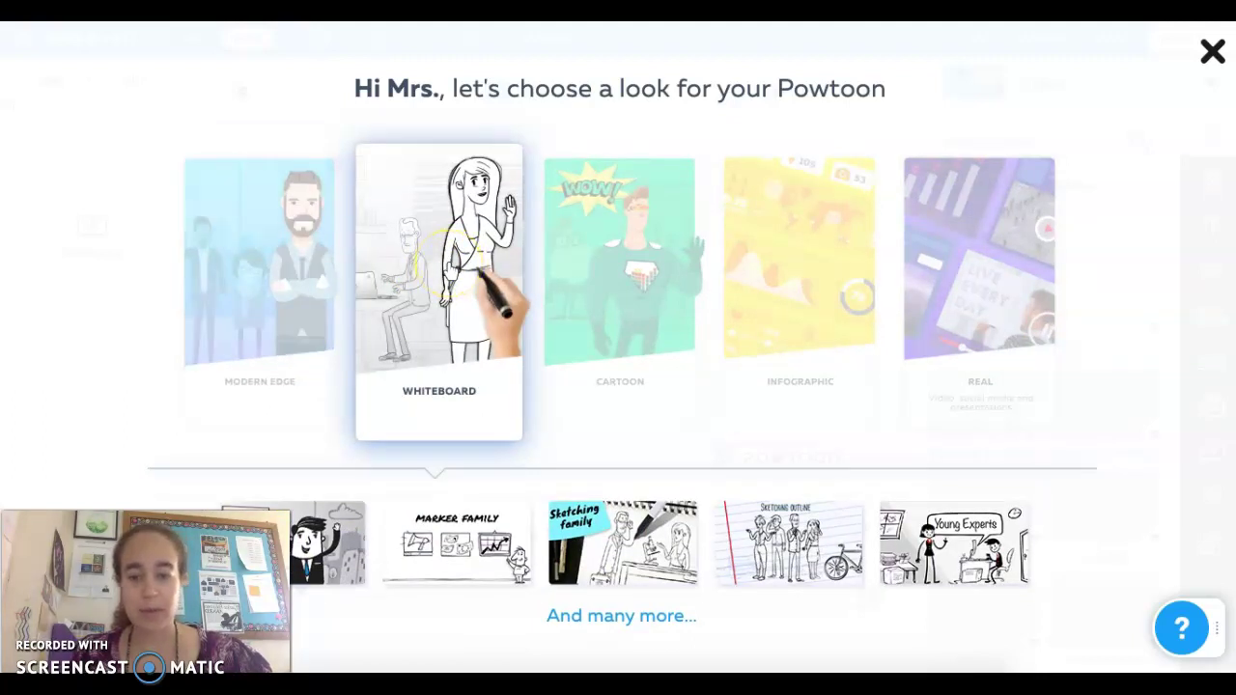
click(577, 257)
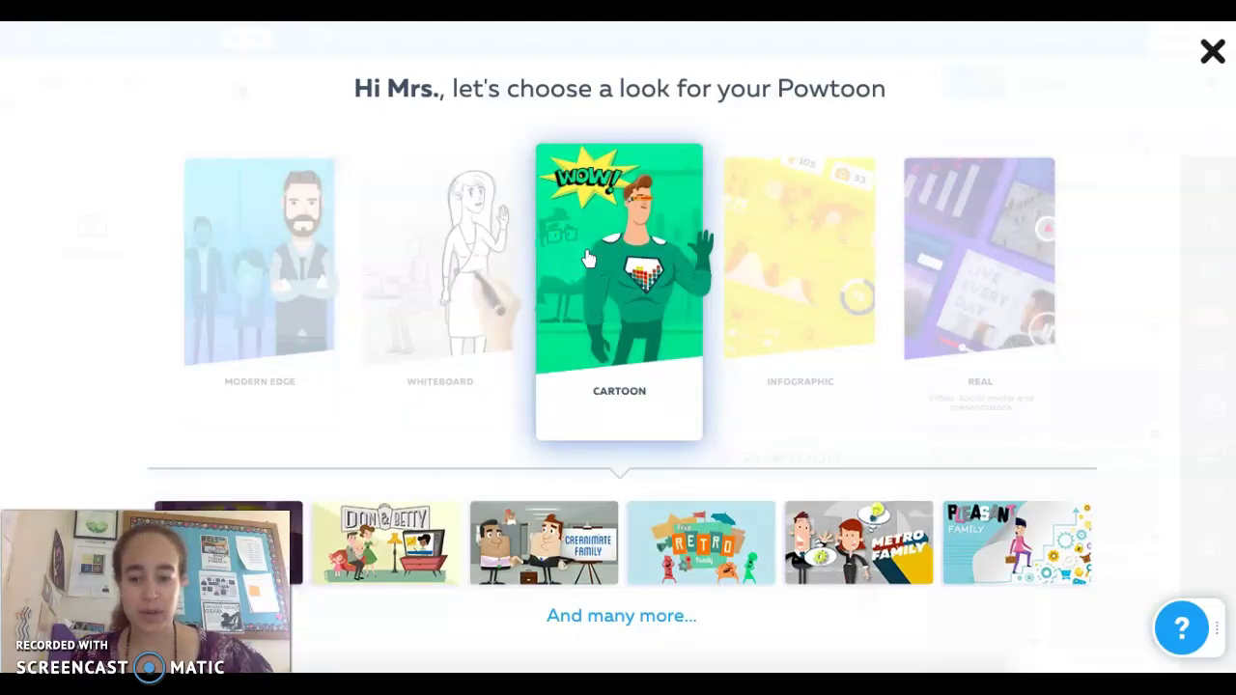
click(587, 258)
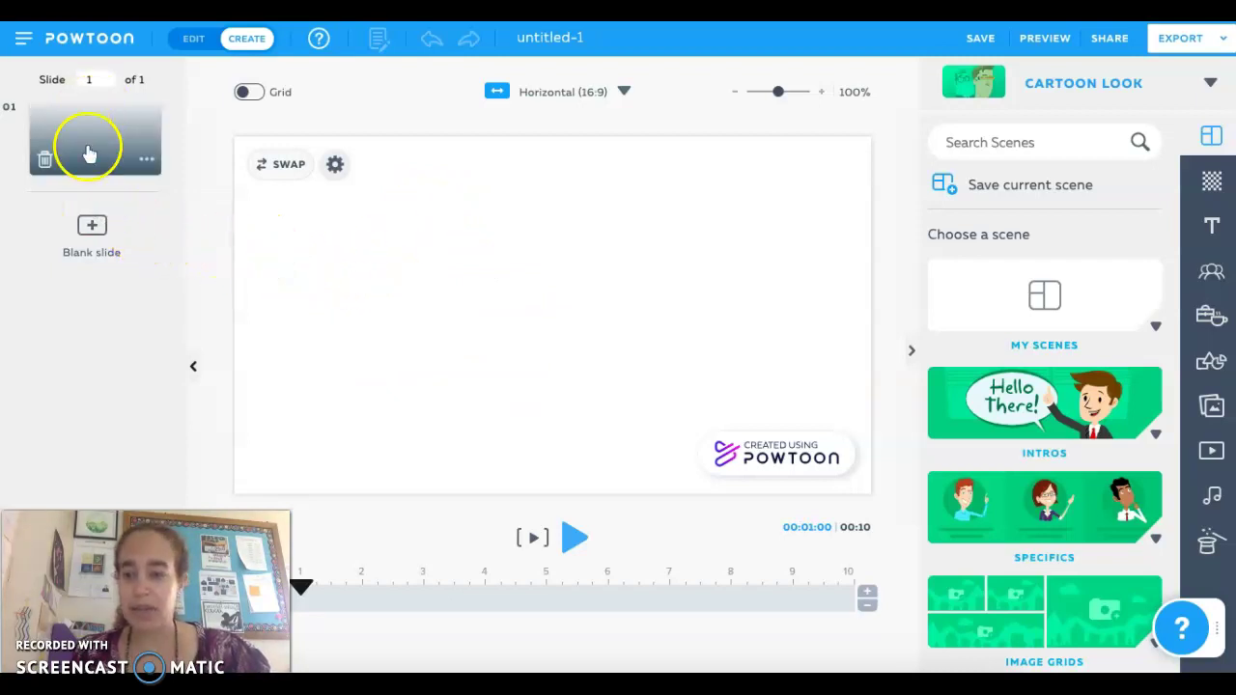
Add a blank slide 2, then return to slide 1 and browse the Scenes panel.
click(91, 226)
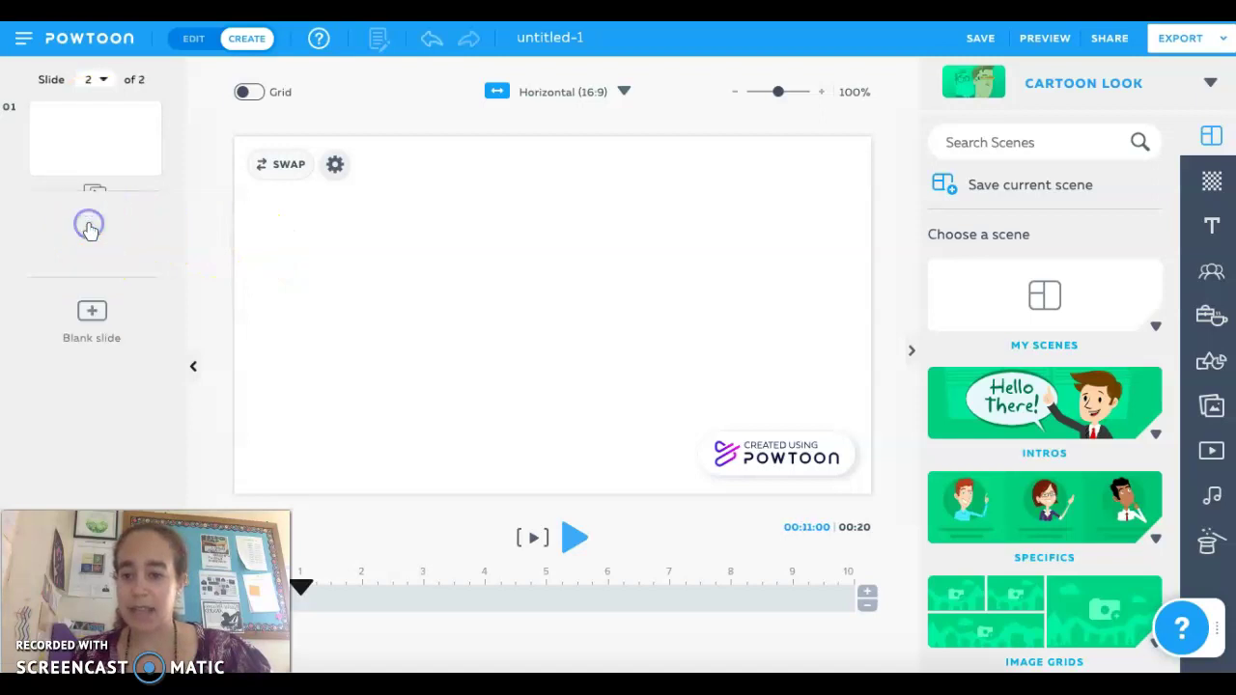
click(94, 123)
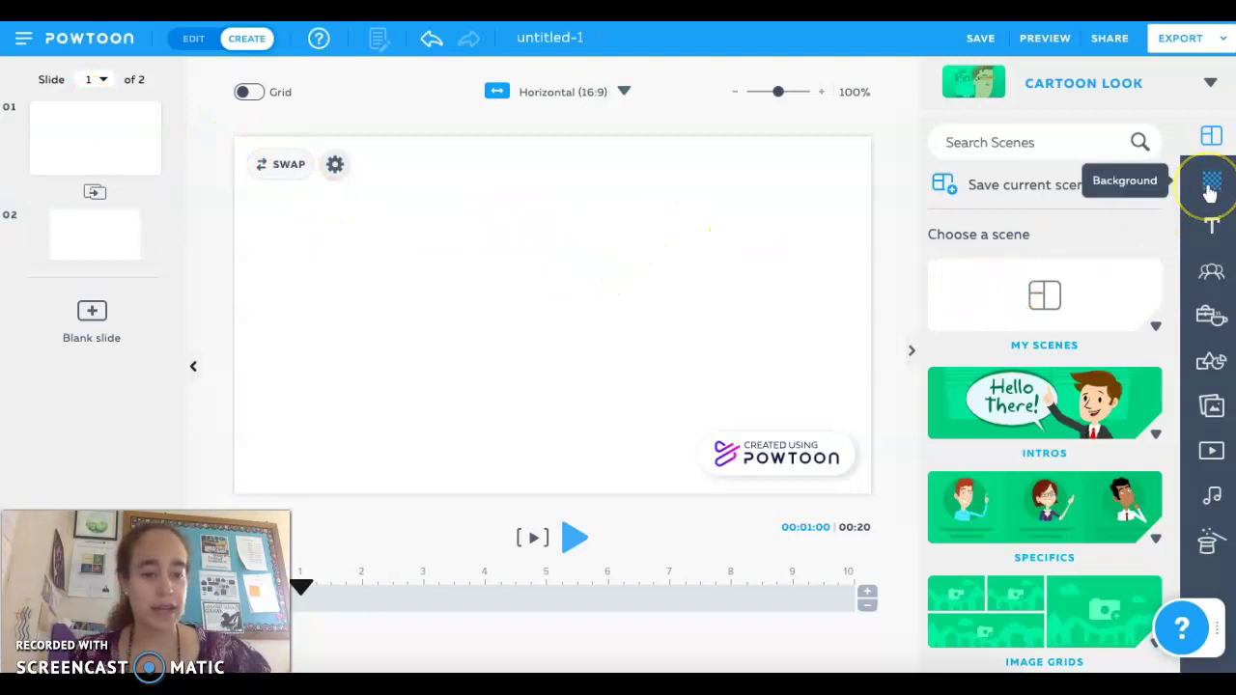
scroll(1052, 494, down, 3)
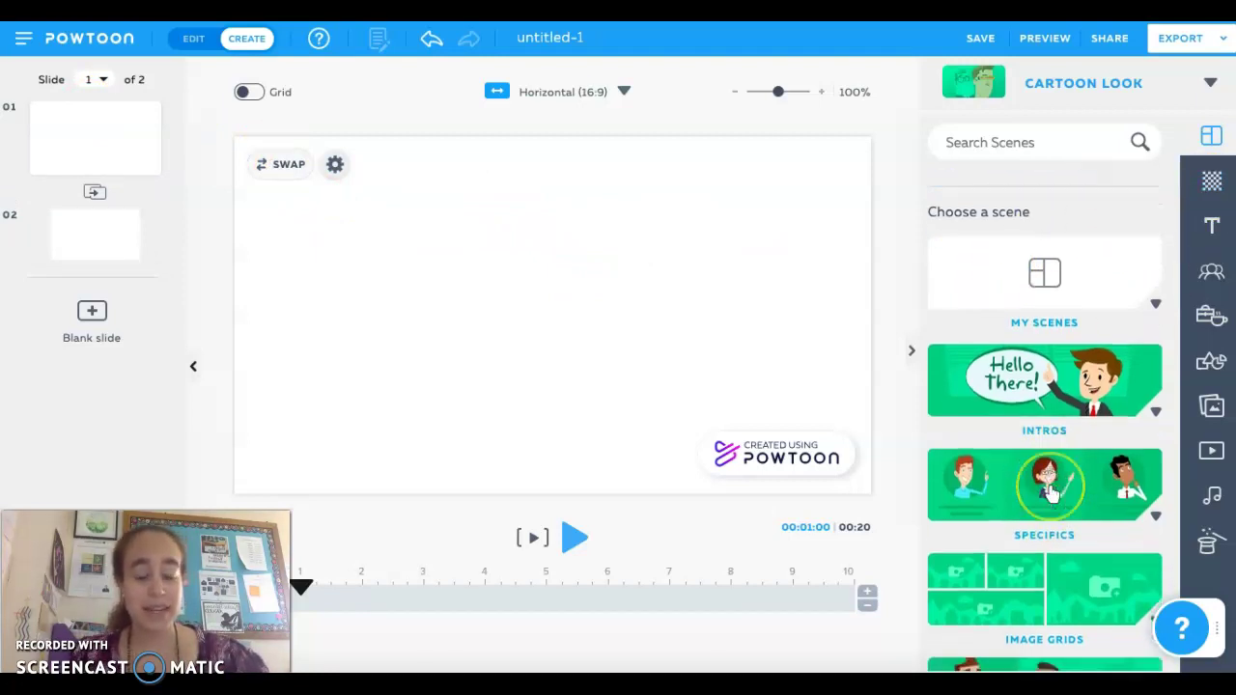
scroll(1052, 495, down, 3)
scroll(1053, 494, down, 4)
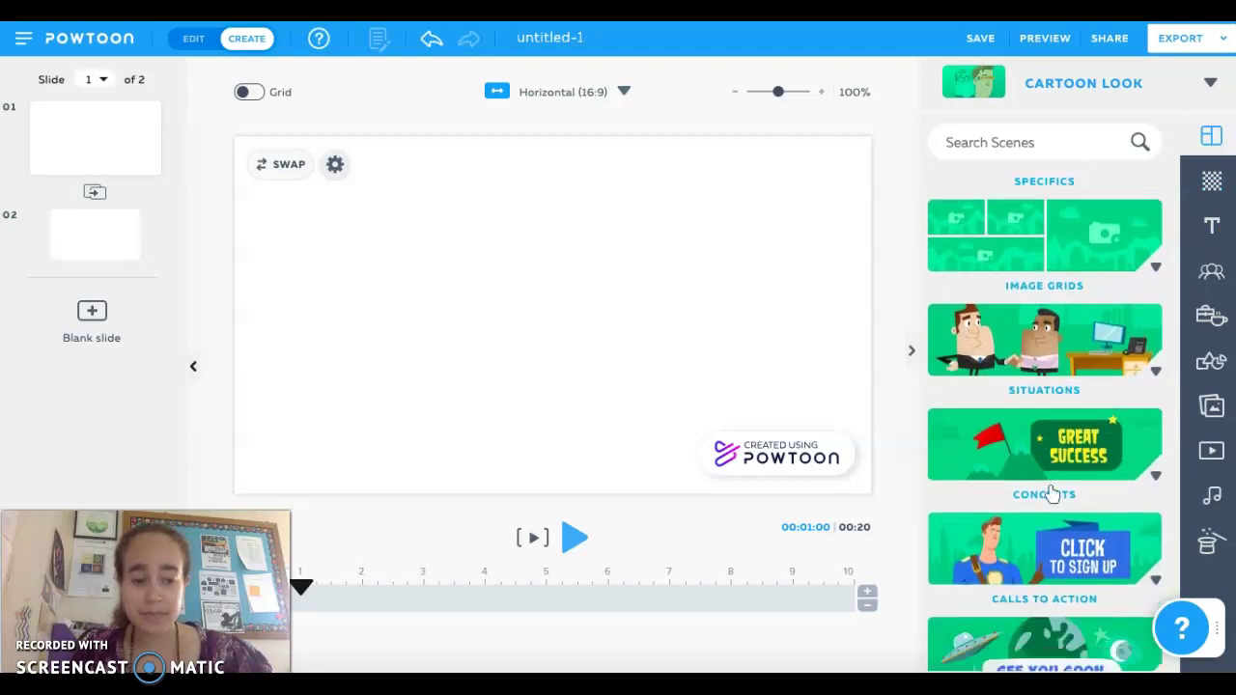
scroll(1053, 495, up, 5)
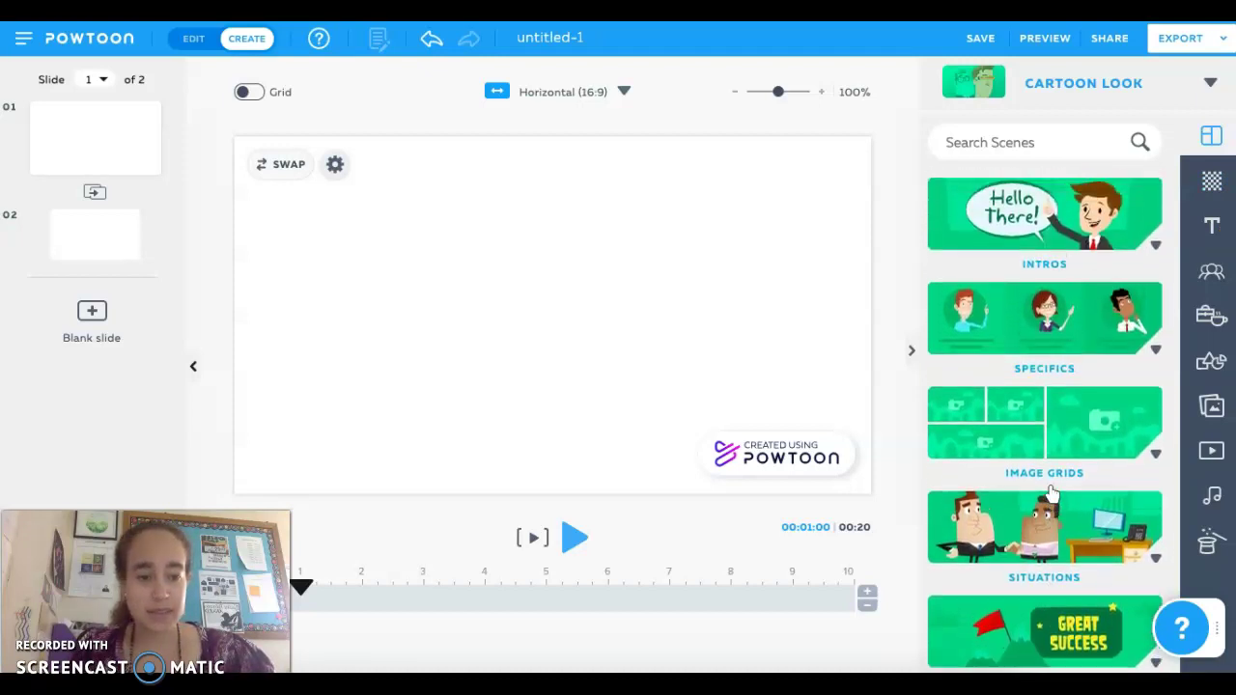
Apply the first Intros scene, with sun, trees and Insert Logo placeholder, to slide 1.
click(1060, 222)
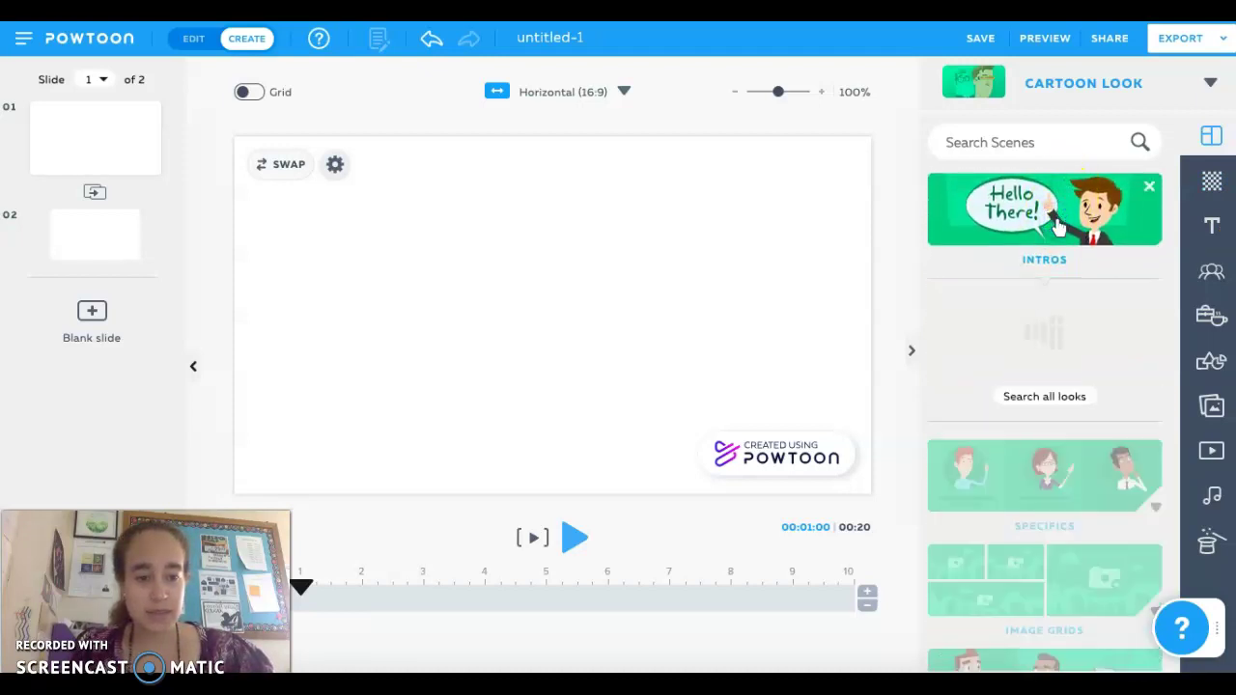
click(1049, 271)
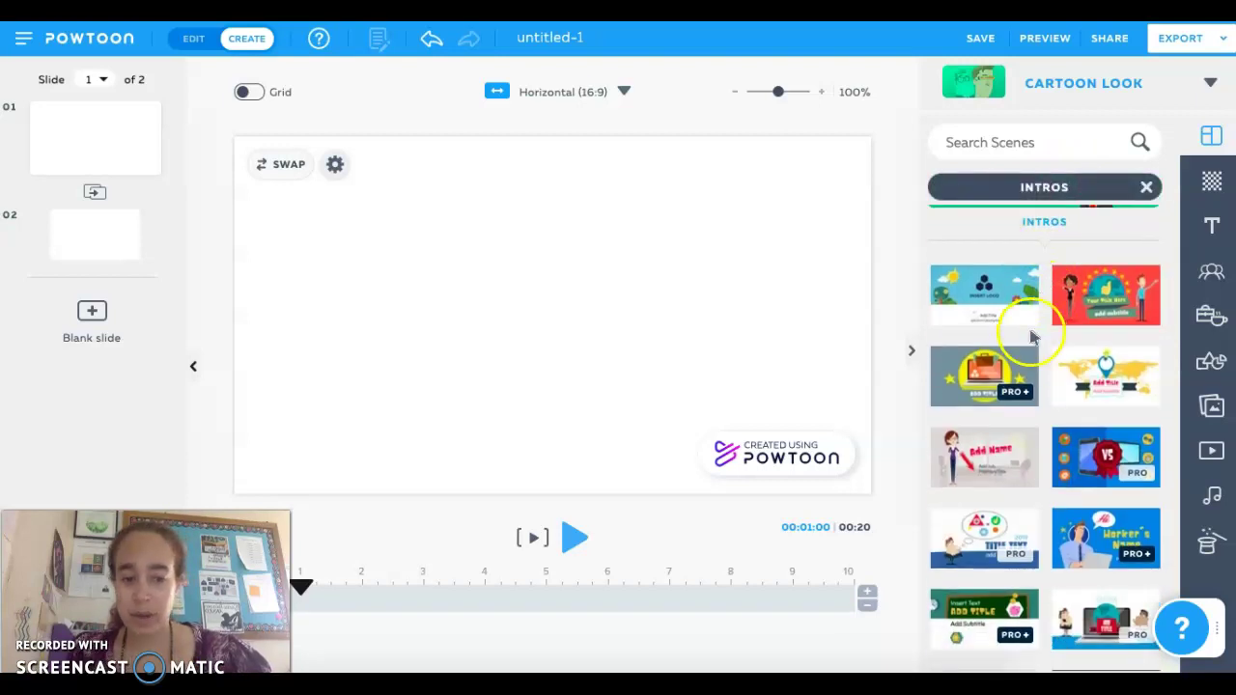
click(1029, 417)
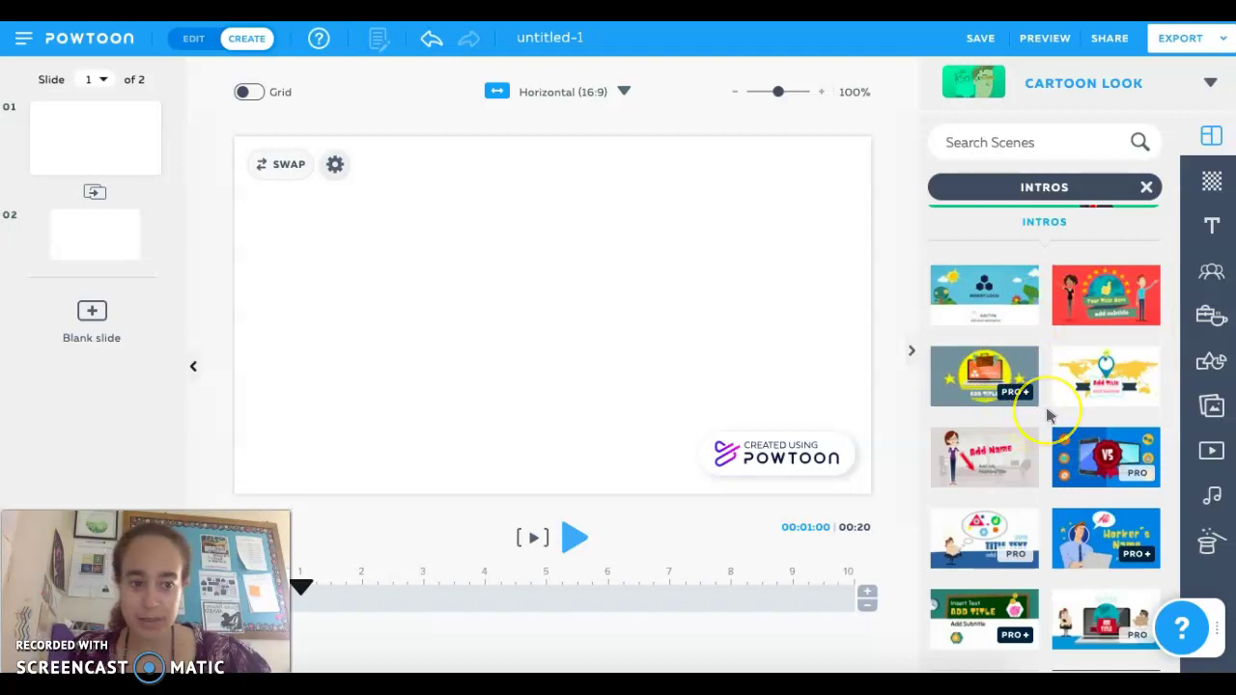
scroll(1050, 416, down, 4)
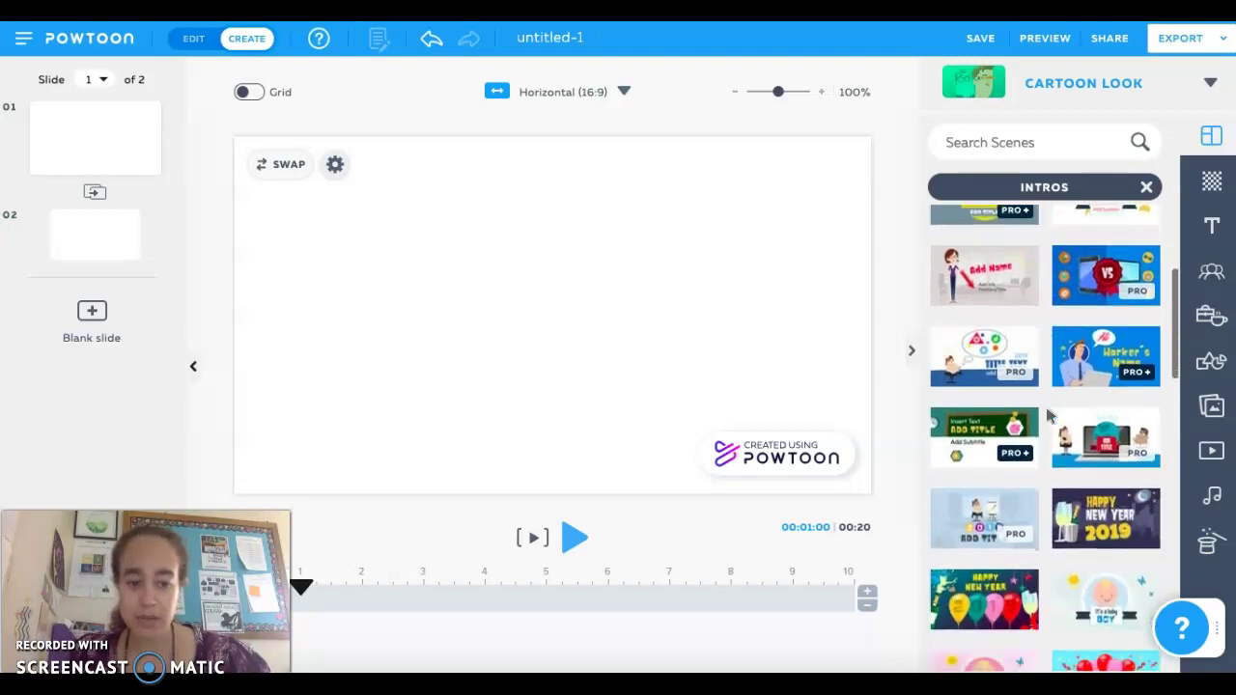
scroll(1050, 415, down, 5)
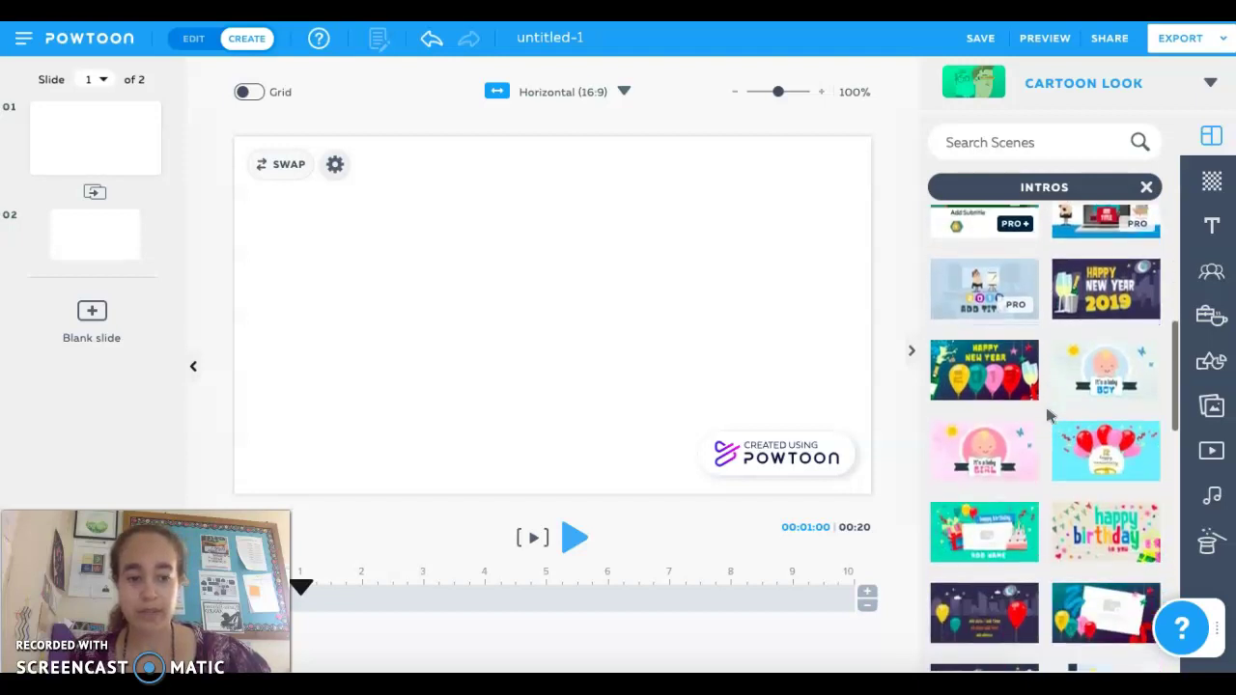
scroll(1051, 416, down, 3)
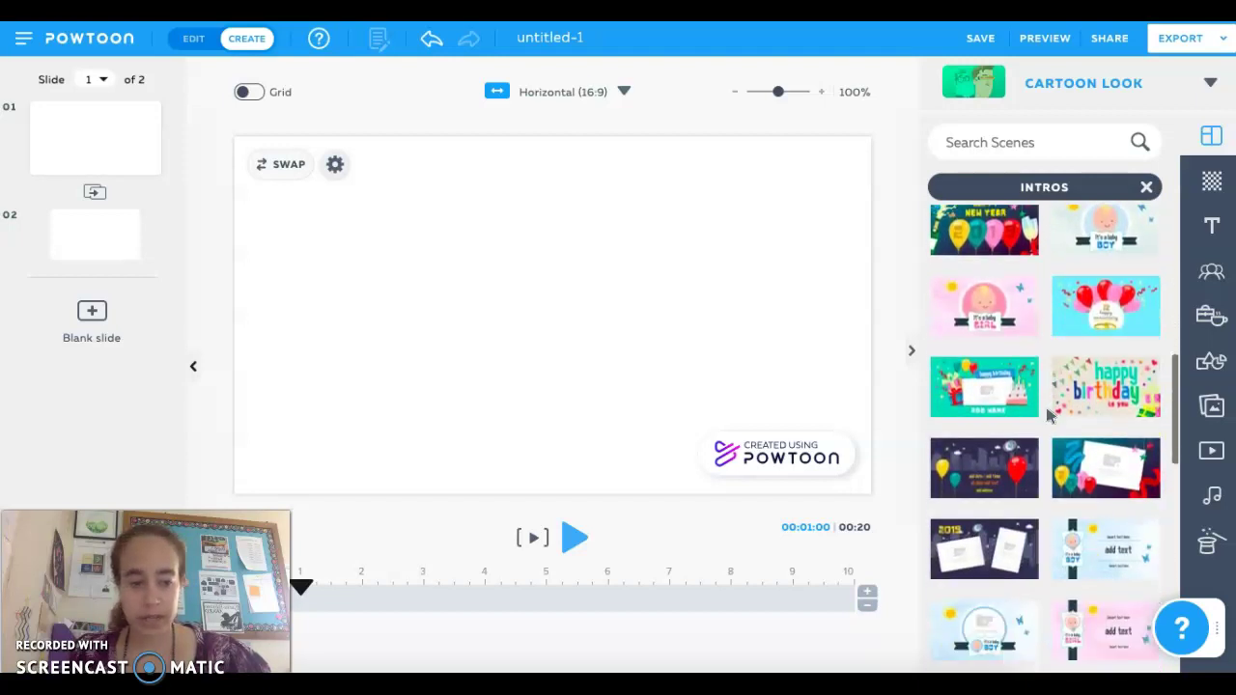
scroll(1050, 416, up, 12)
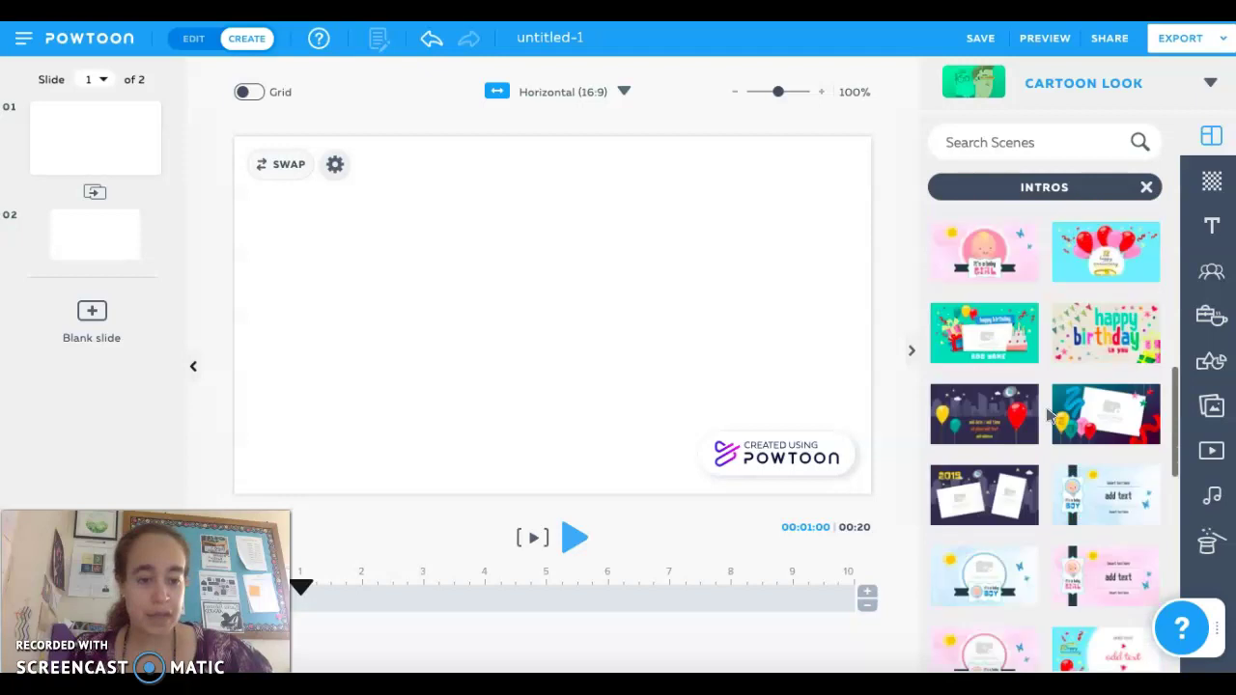
click(1001, 313)
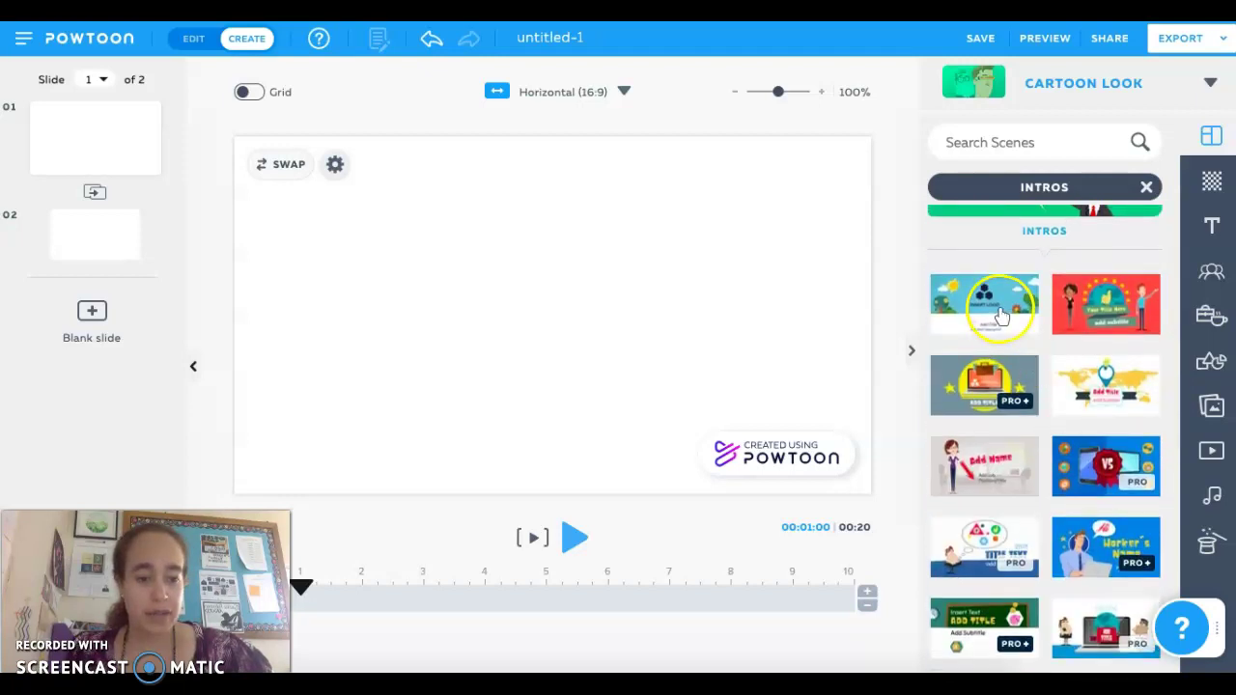
click(987, 308)
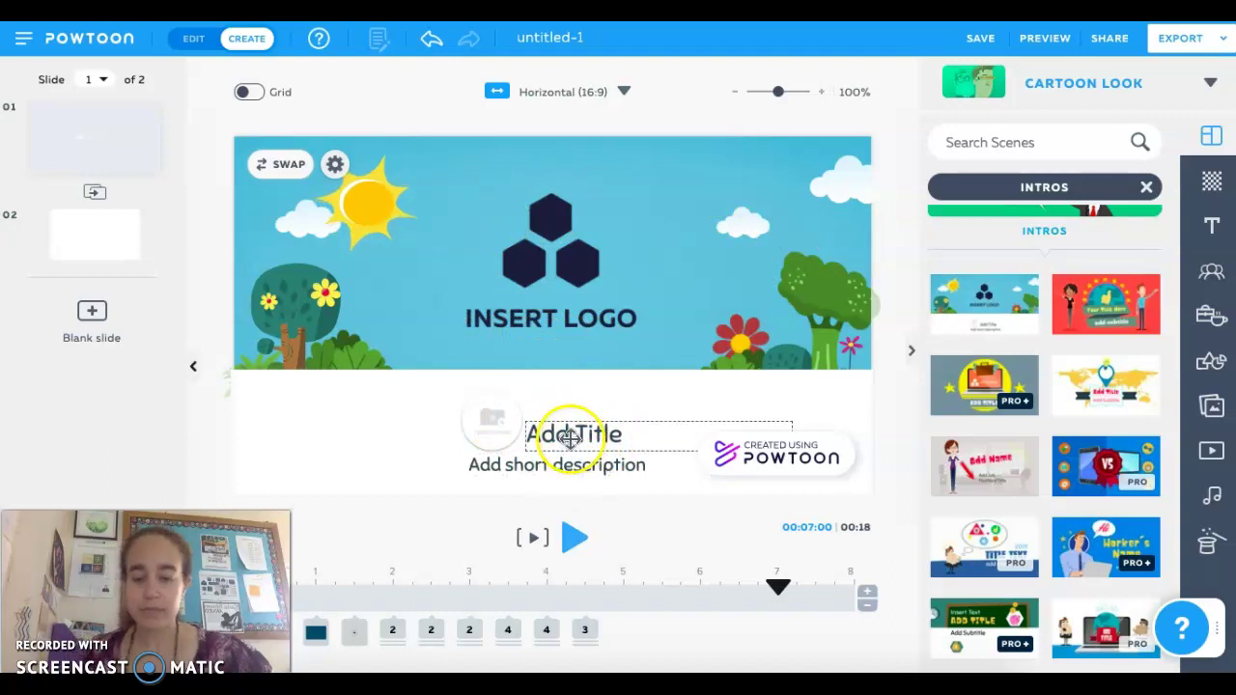
Title slide 1 'Greek Alphabet' and enter the presenter's name as the description.
click(571, 437)
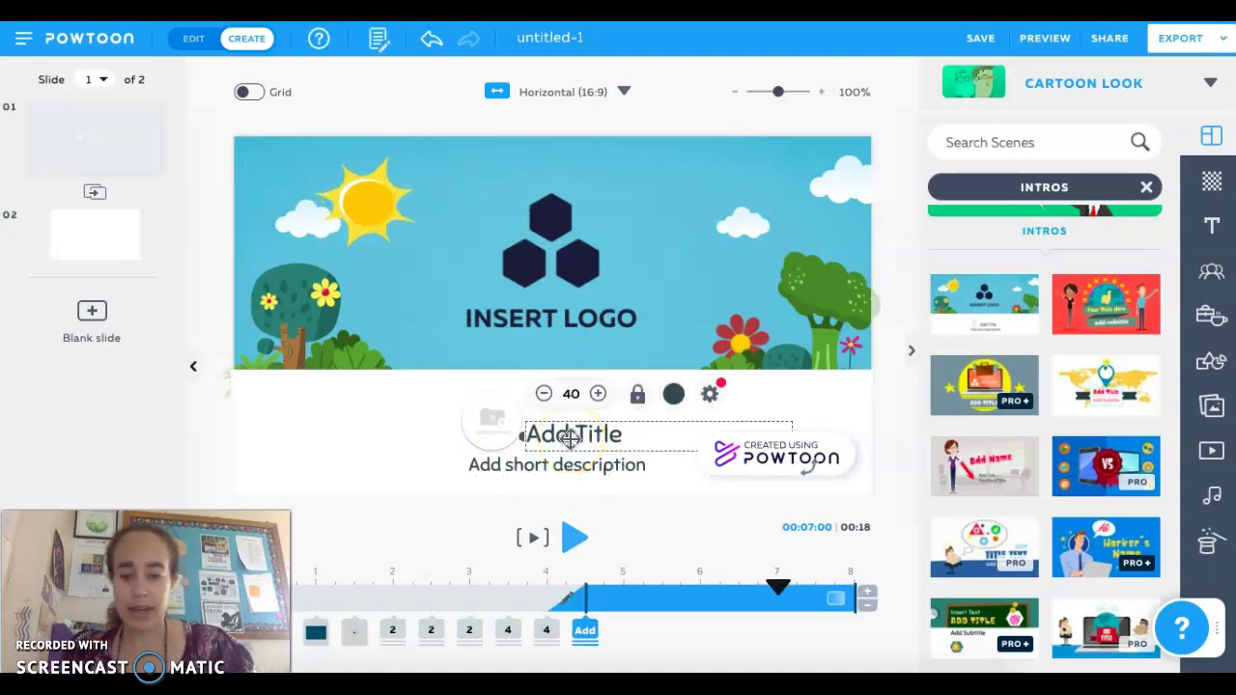
double_click(571, 438)
text(Greek Alphabet)
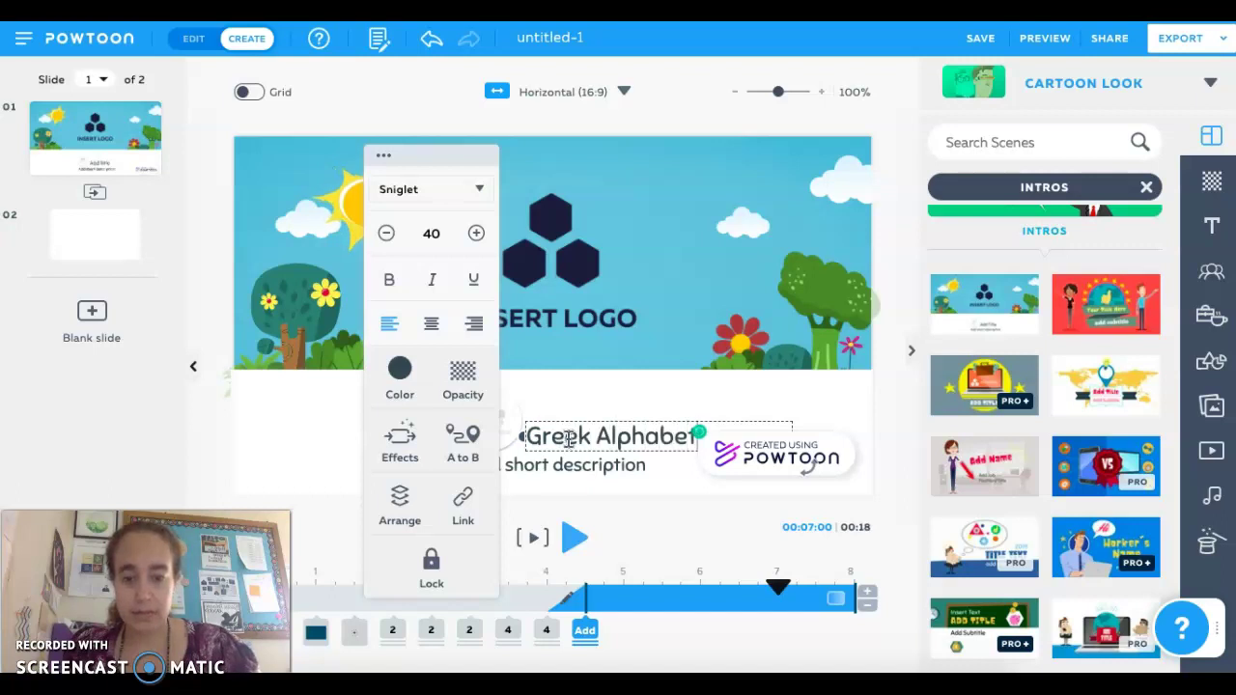
click(551, 467)
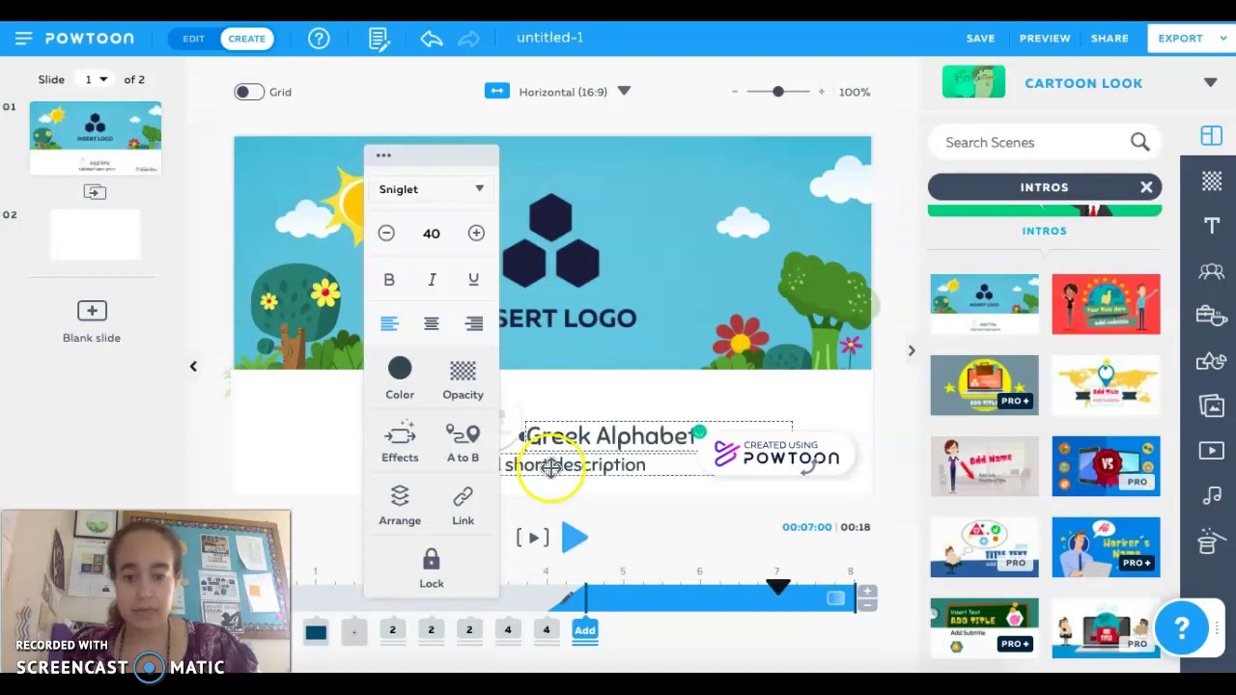
click(550, 466)
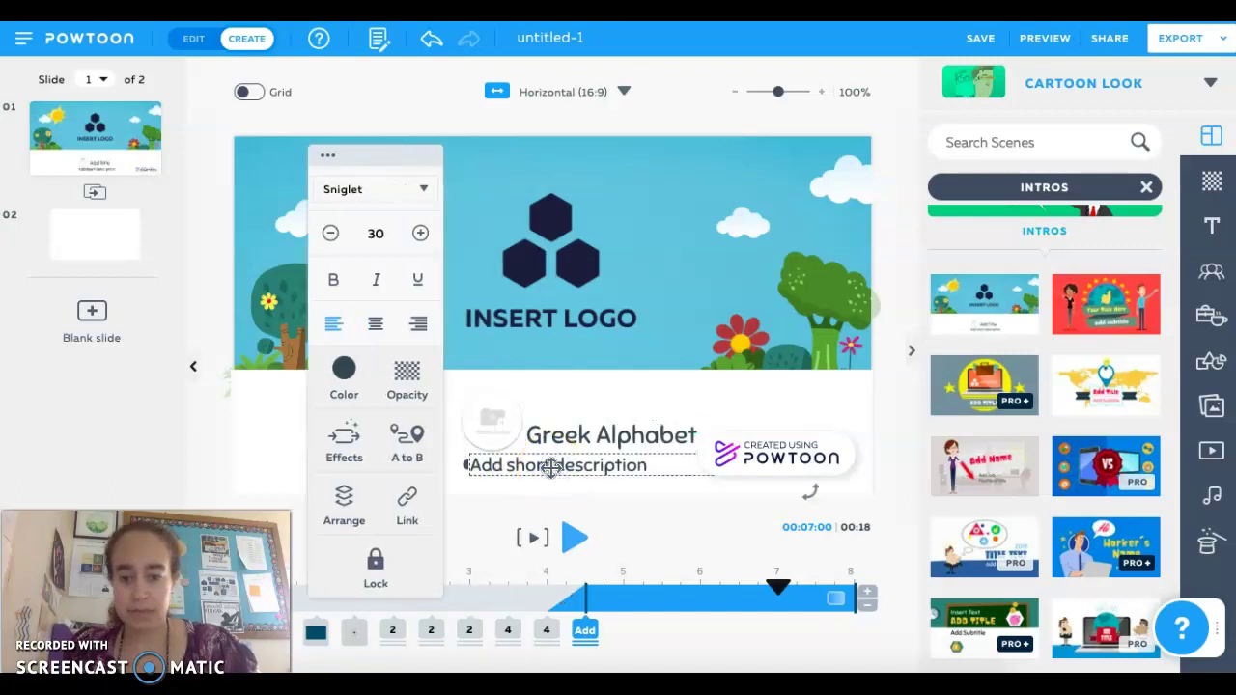
double_click(551, 467)
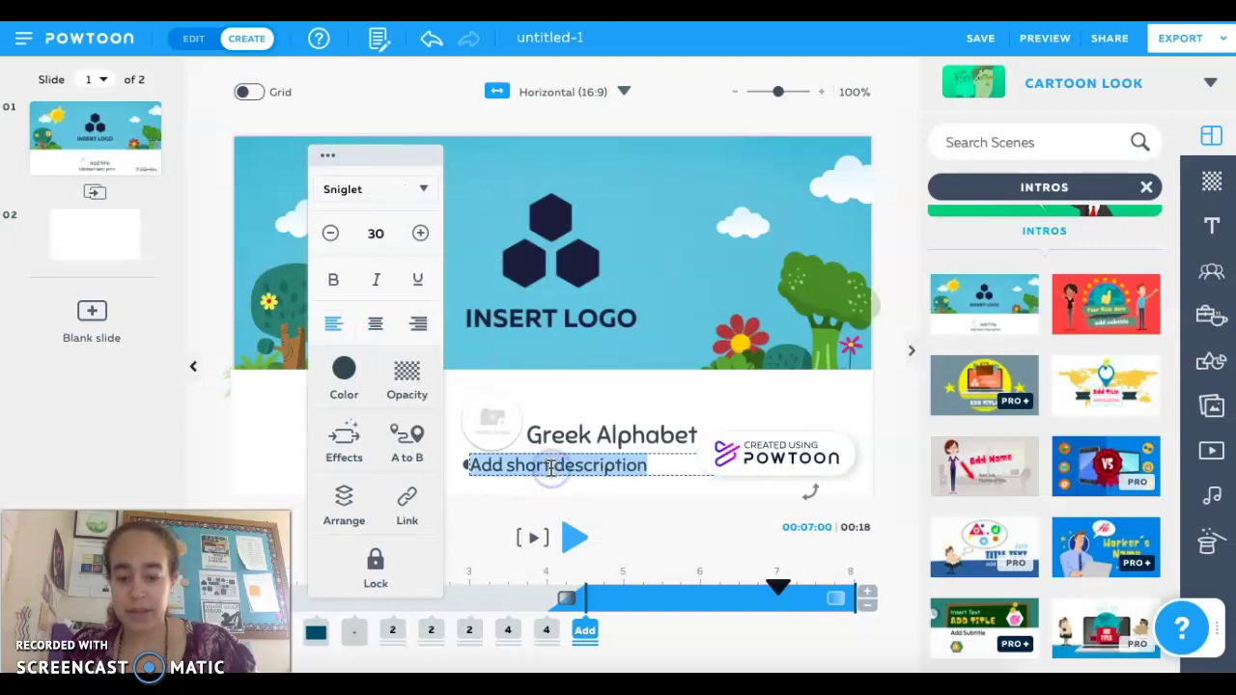
text(Ms.)
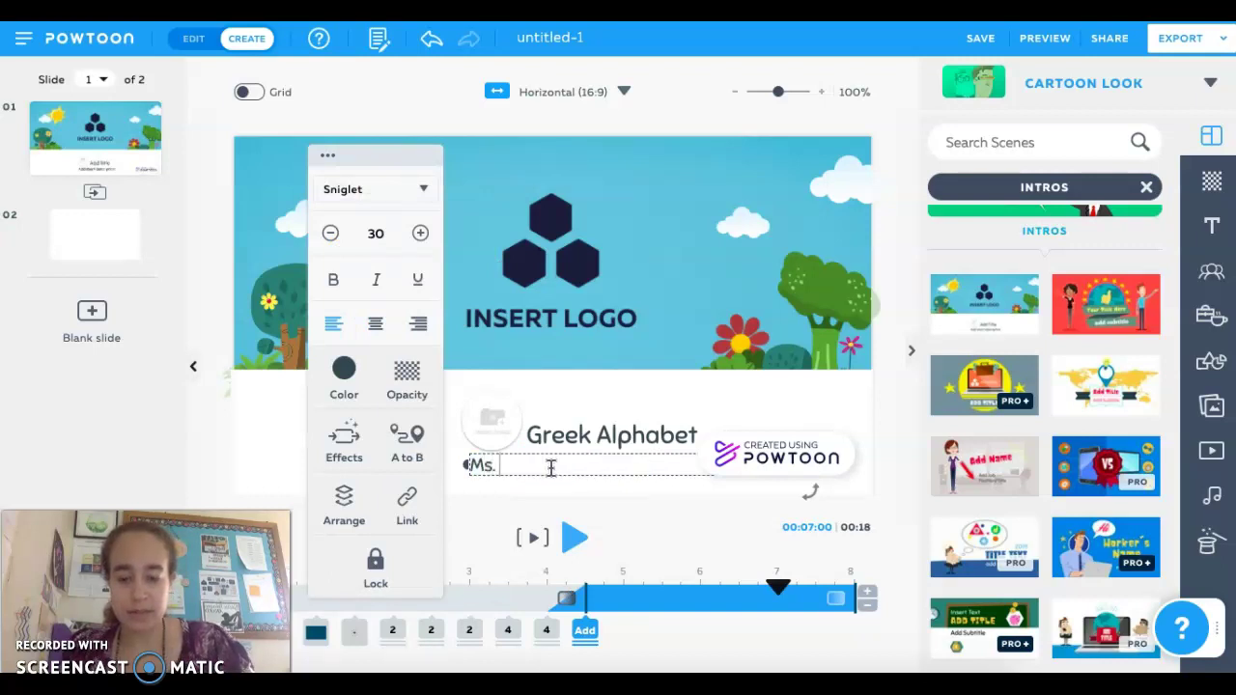
text( Ouellet)
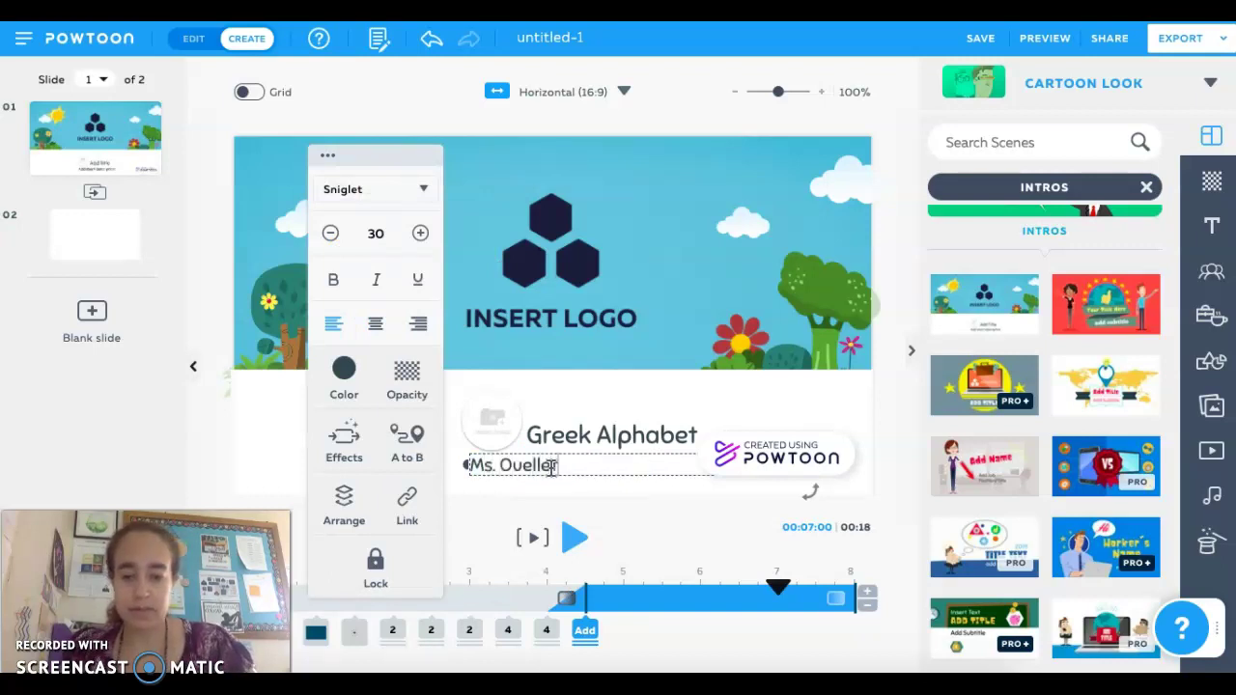
text(te)
click(889, 415)
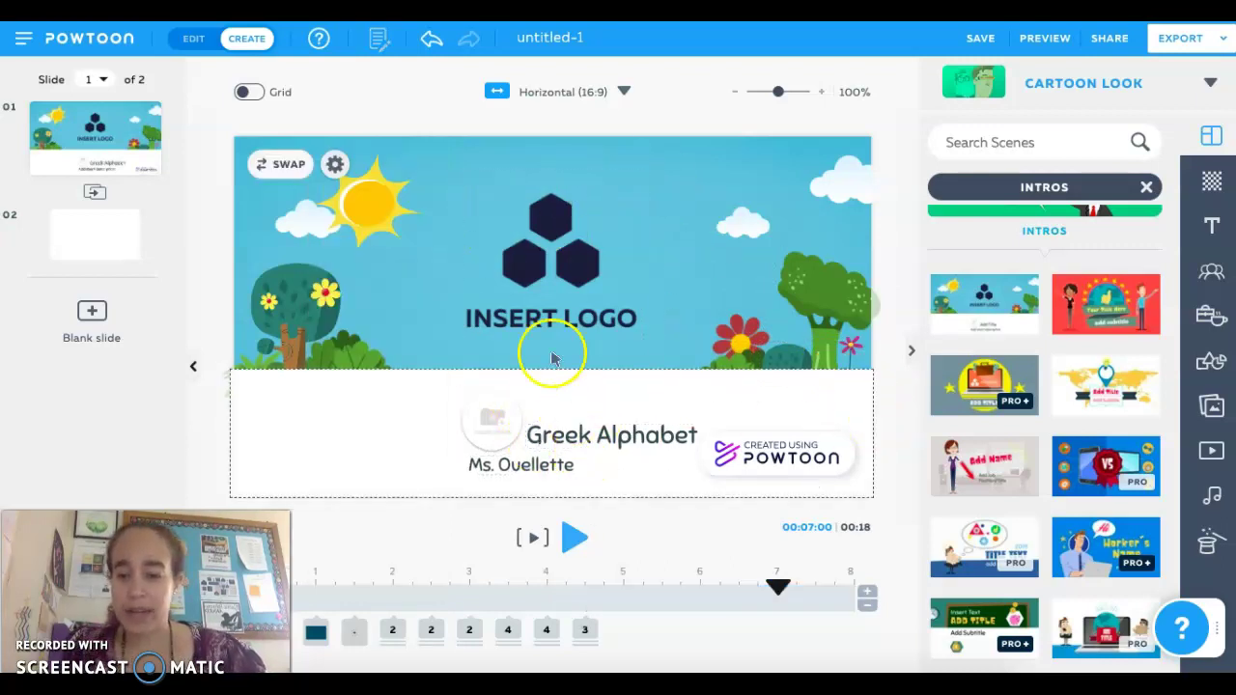
Move the sun slightly right and the small cloud to the top-left corner.
drag(386, 221, 451, 232)
click(333, 228)
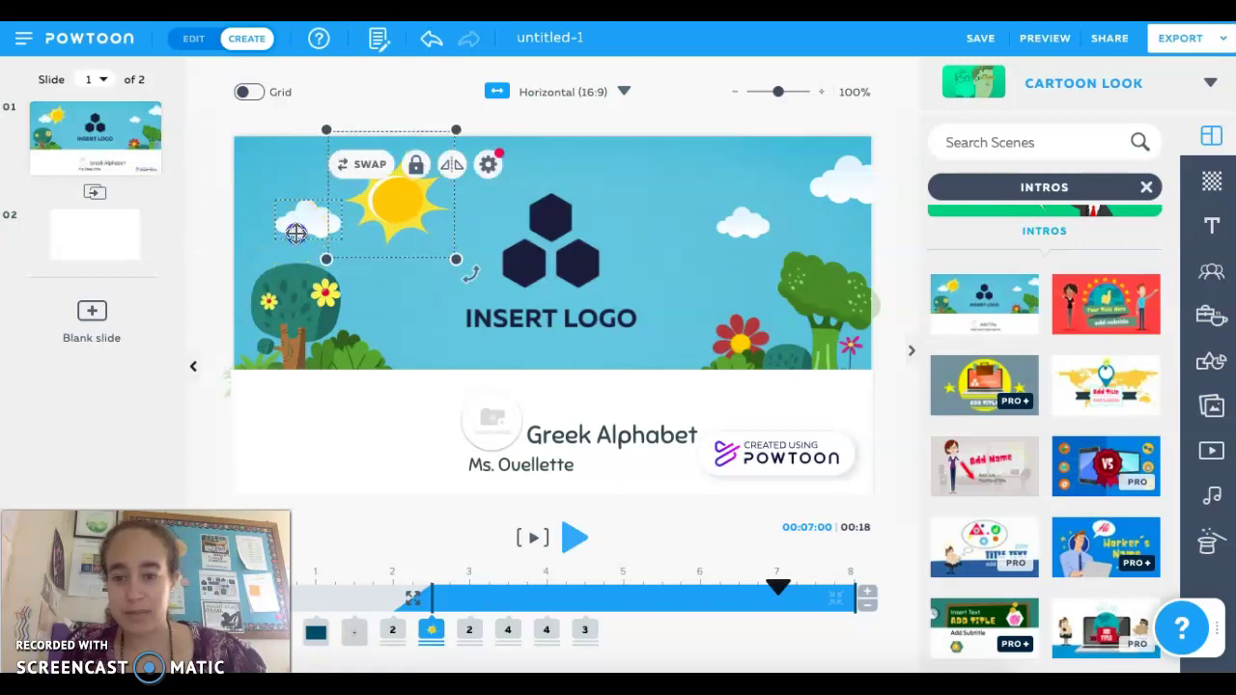
drag(295, 231, 261, 197)
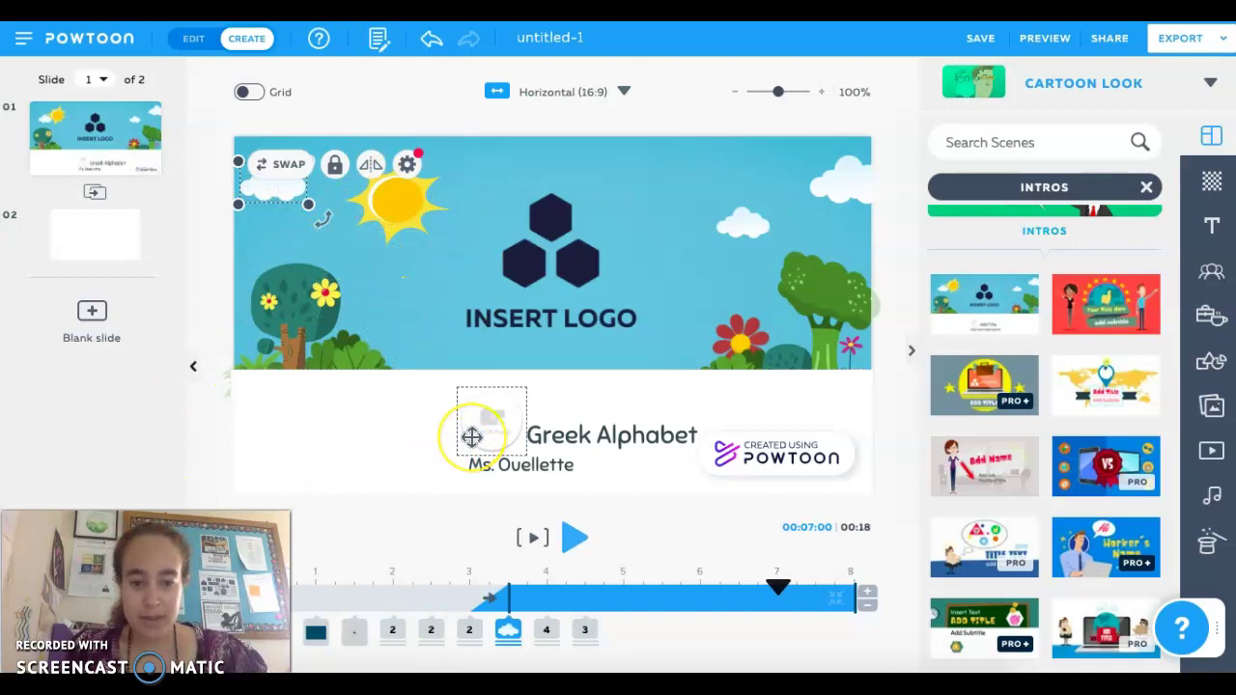
Drag the purple five-triangle infographic scene from Specifics onto slide 2.
click(78, 232)
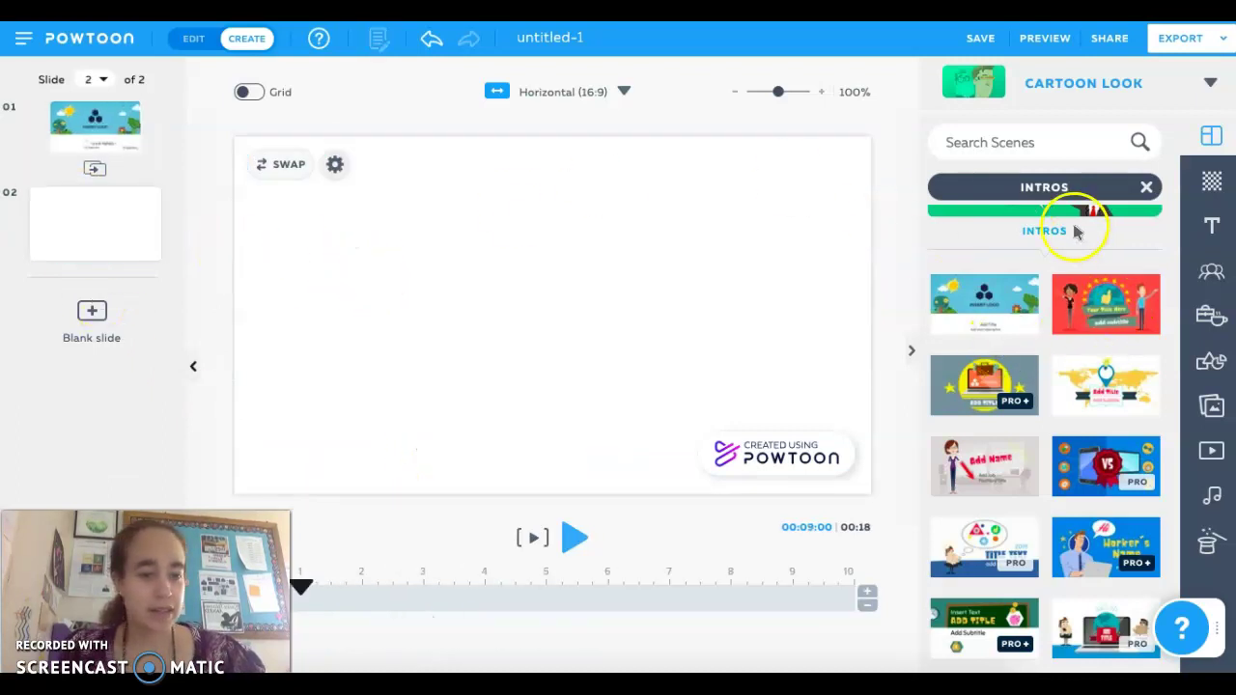
scroll(1065, 230, up, 1)
scroll(1065, 230, up, 3)
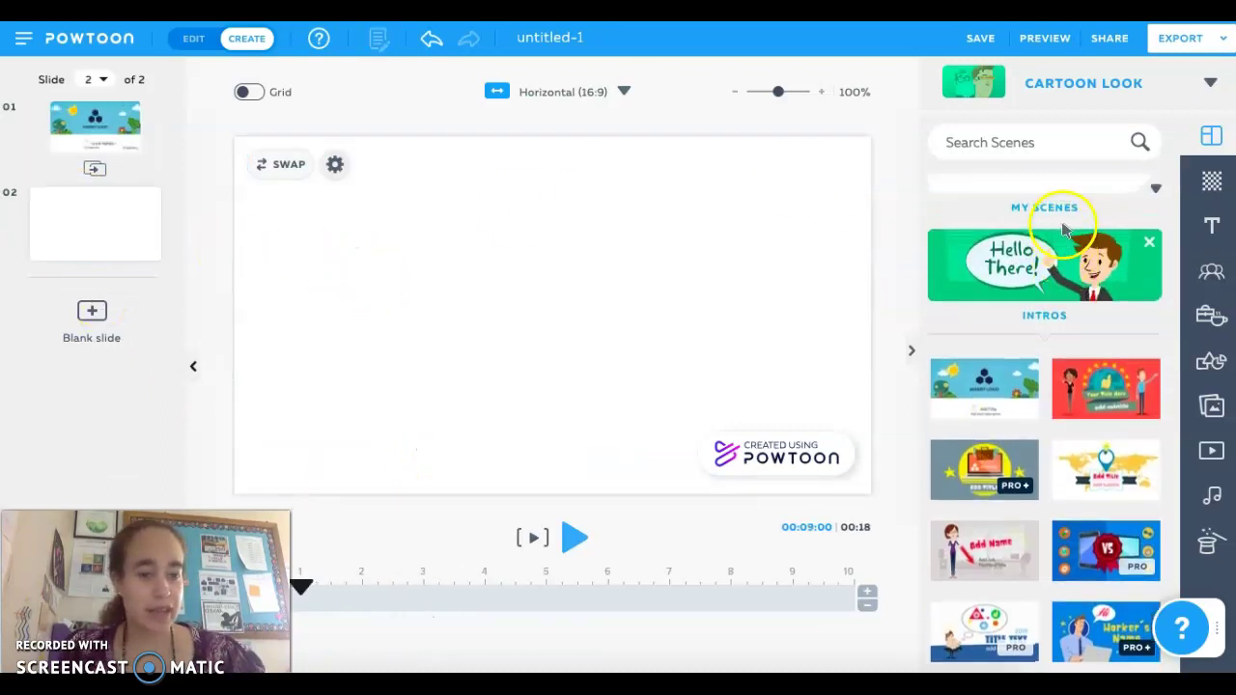
click(1155, 245)
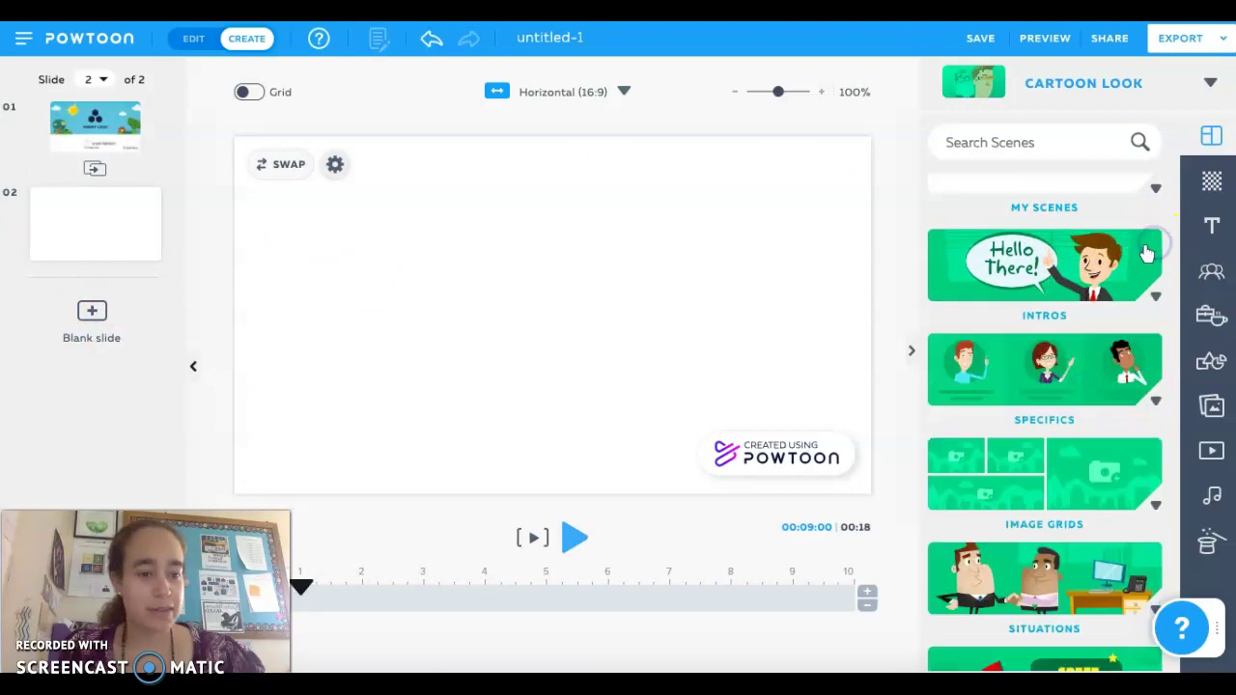
click(1036, 396)
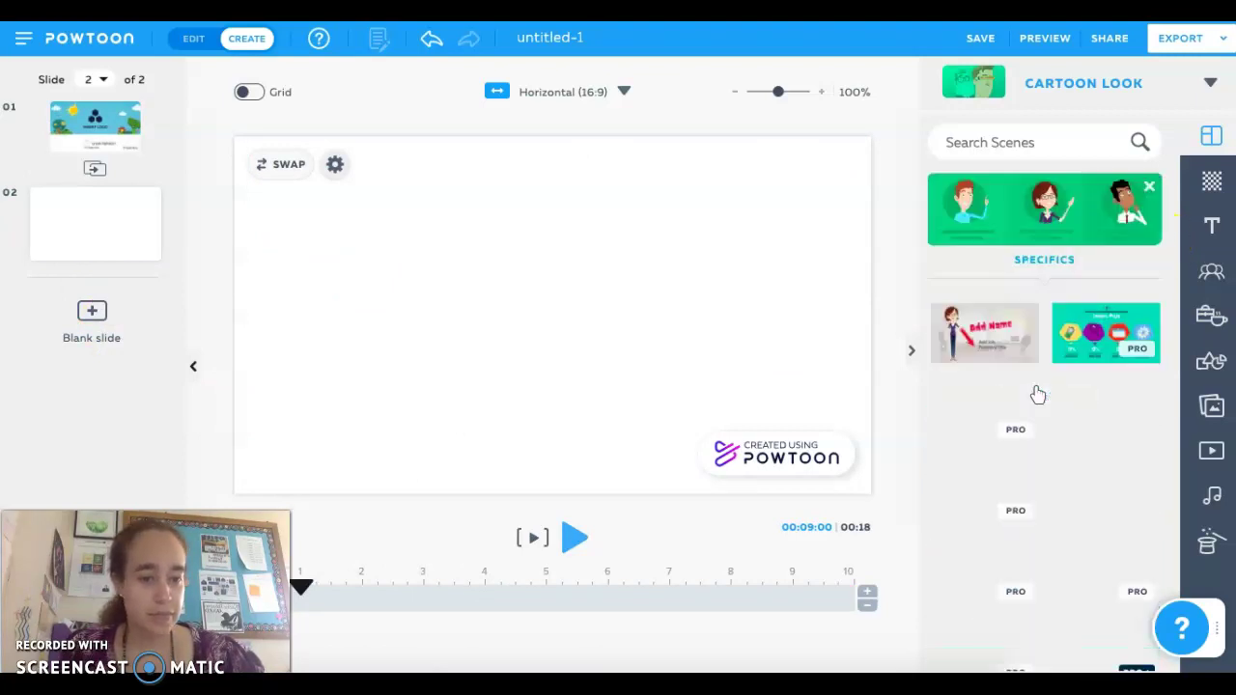
scroll(1041, 375, down, 4)
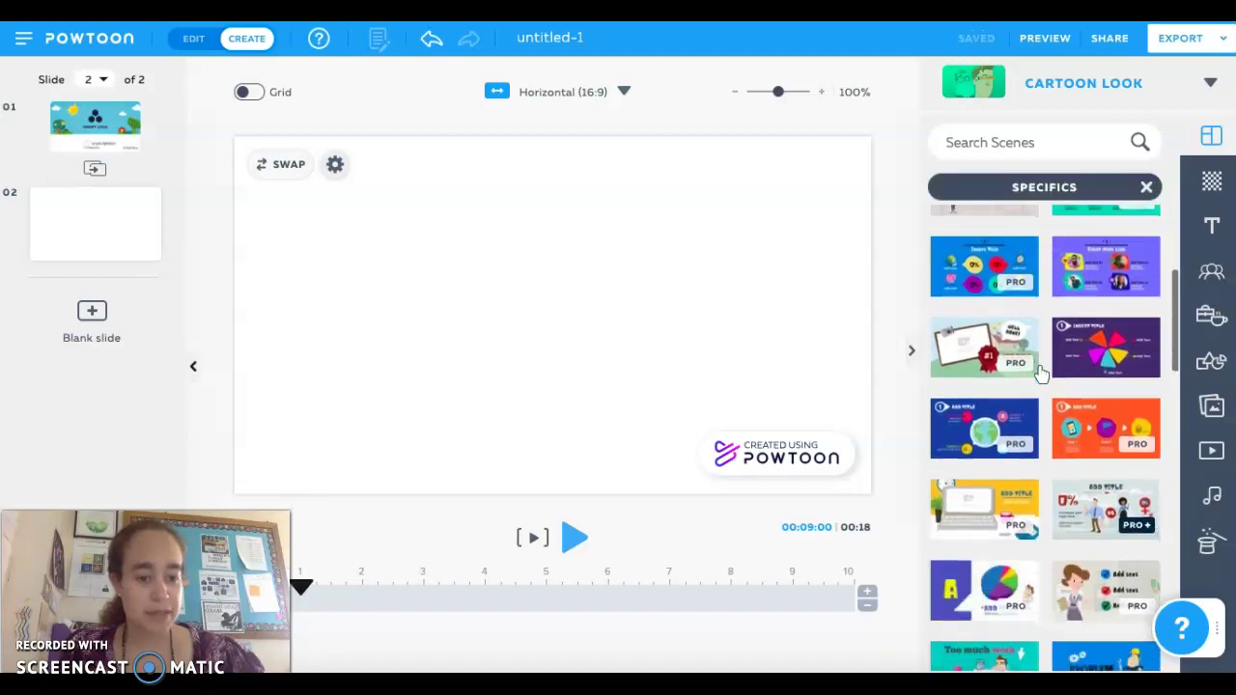
scroll(1041, 375, down, 1)
drag(1105, 256, 648, 338)
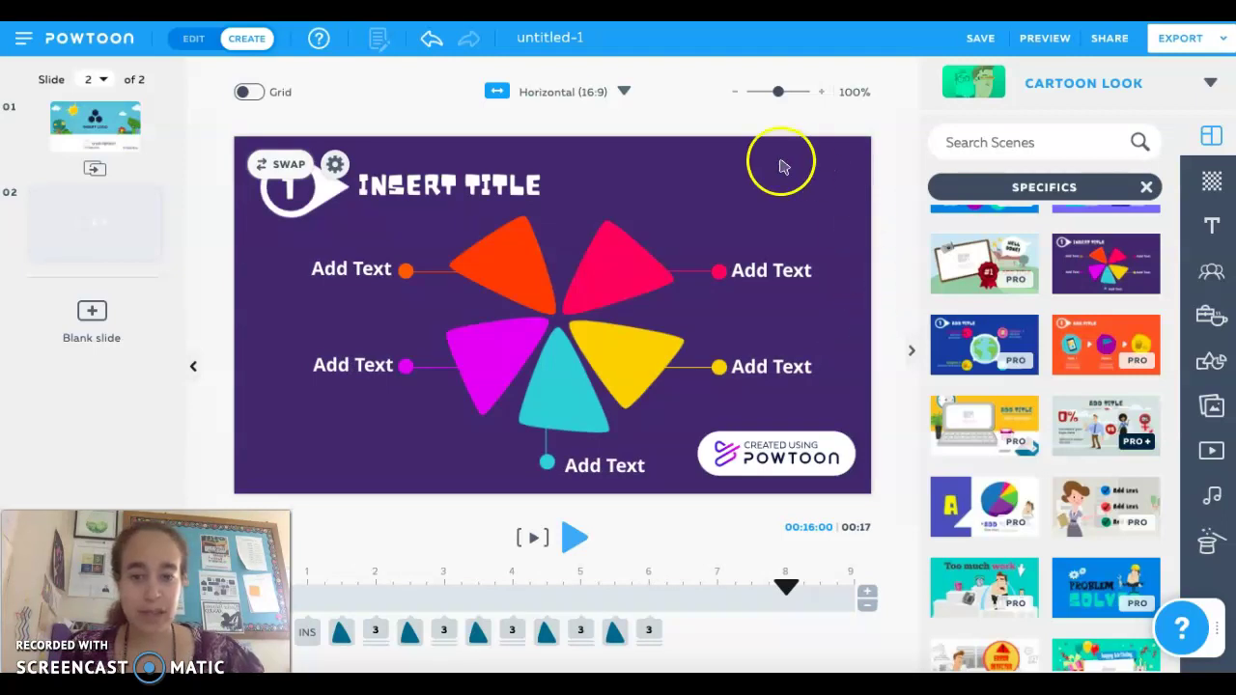
click(597, 394)
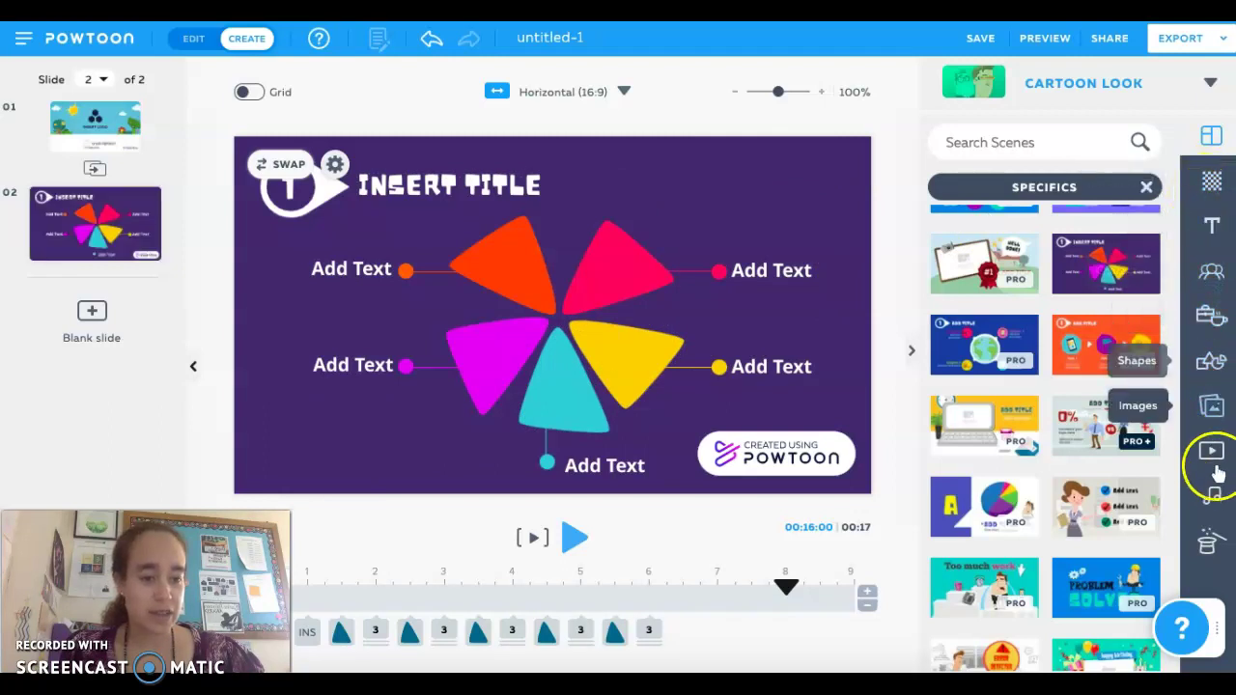
Search the props for 'mountain' and add an outlined mountain prop to slide 2.
click(1213, 274)
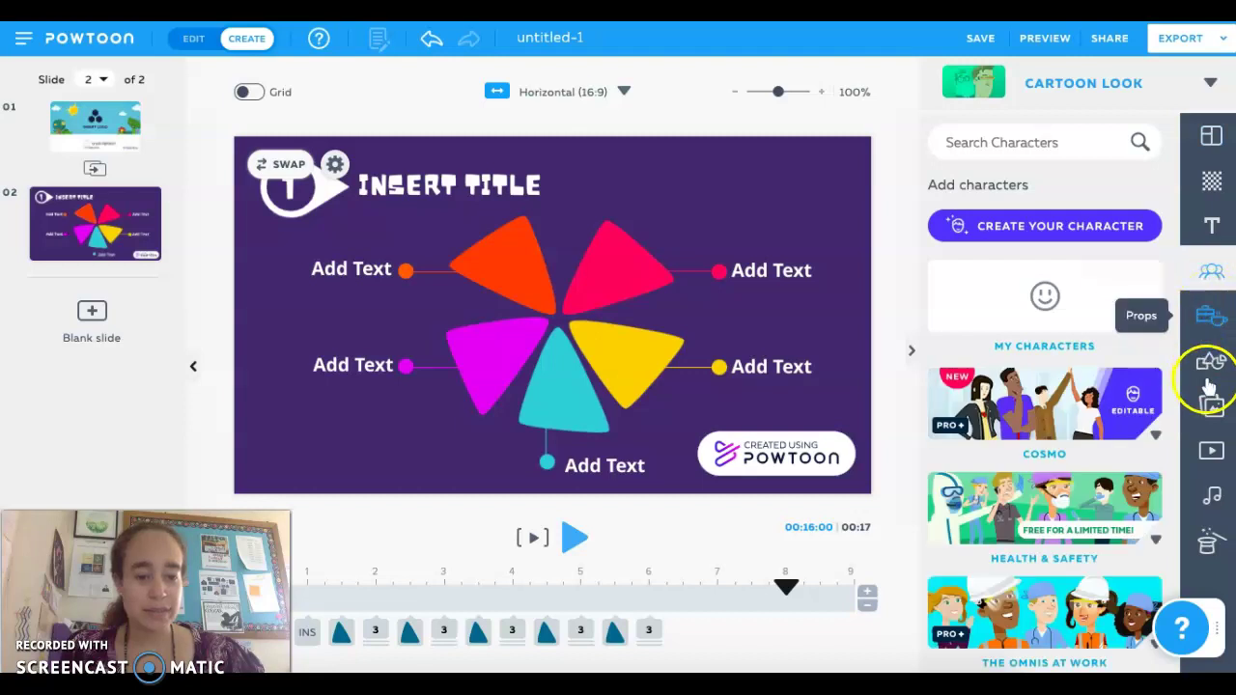
click(1210, 328)
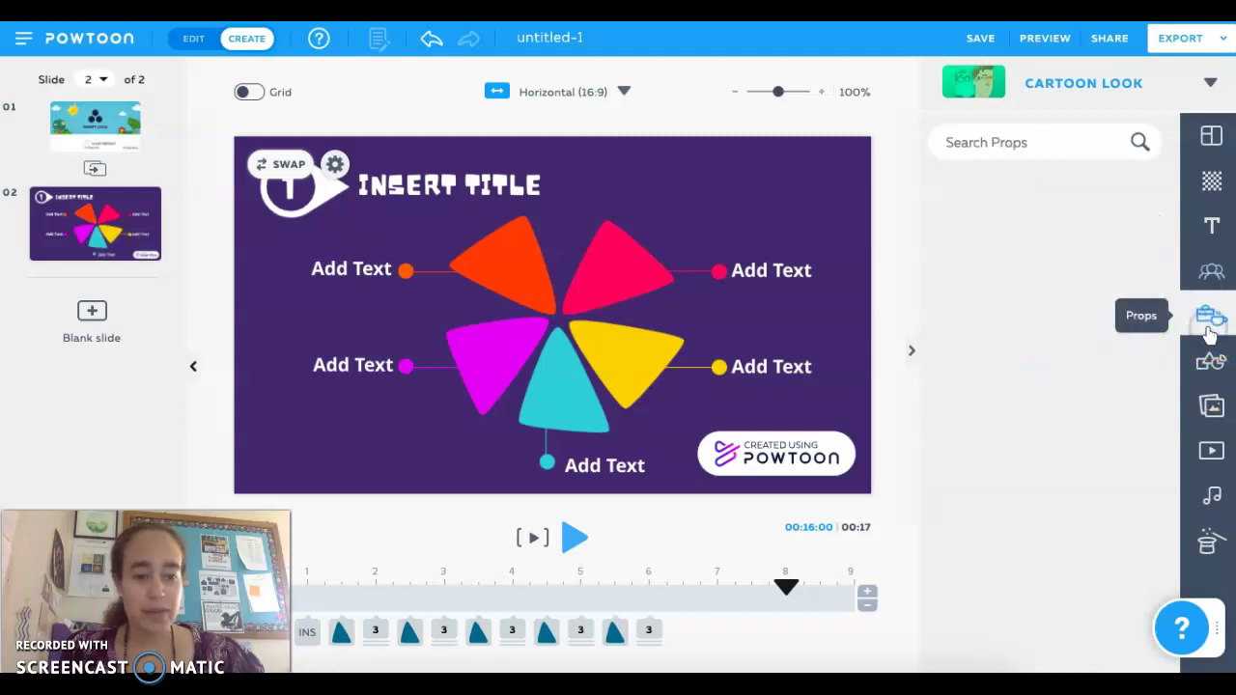
click(1067, 249)
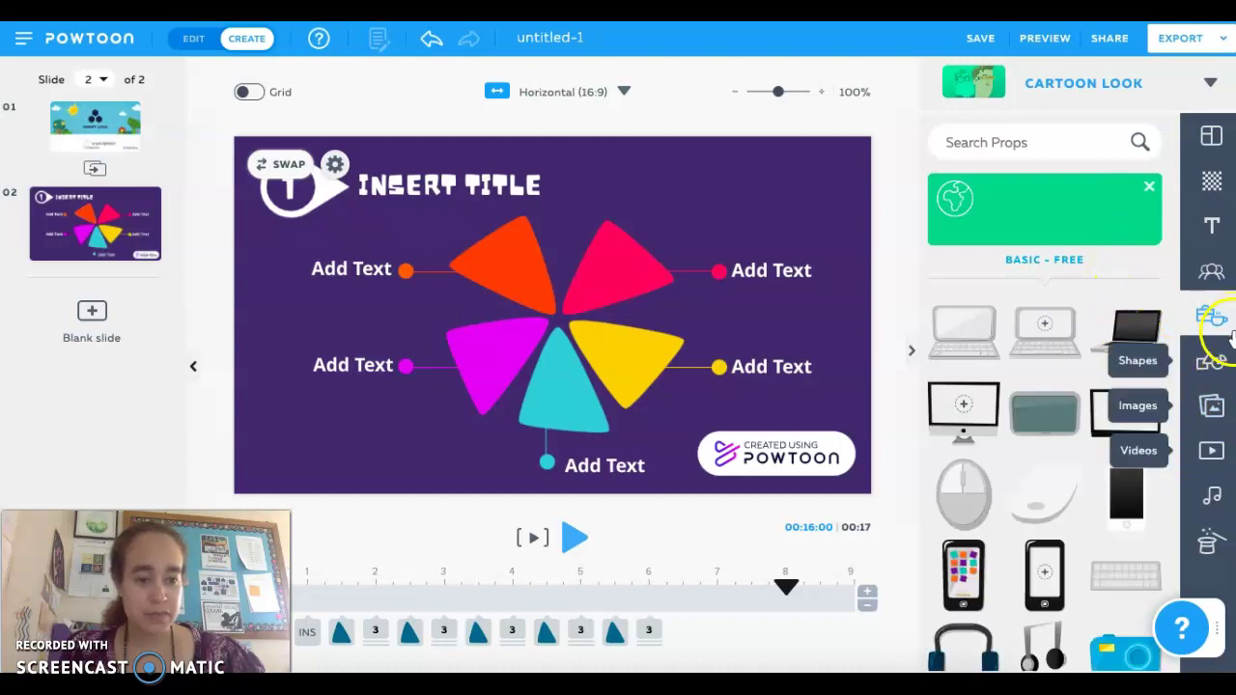
click(1055, 140)
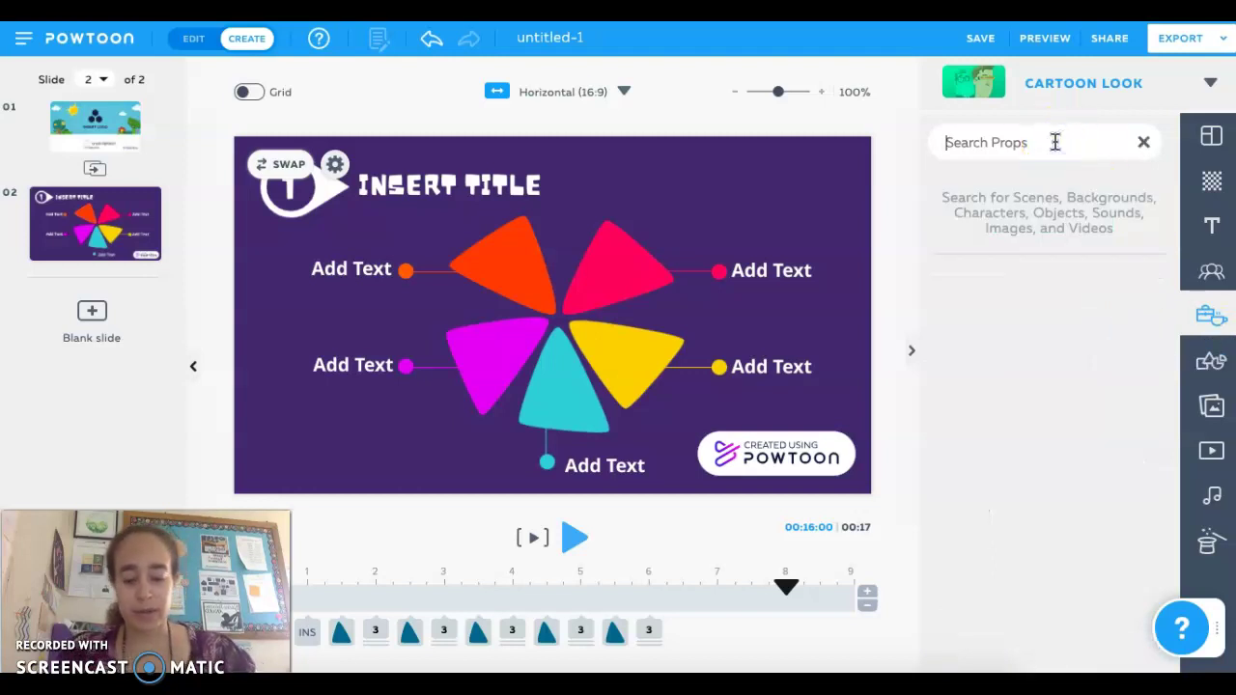
text(mounta)
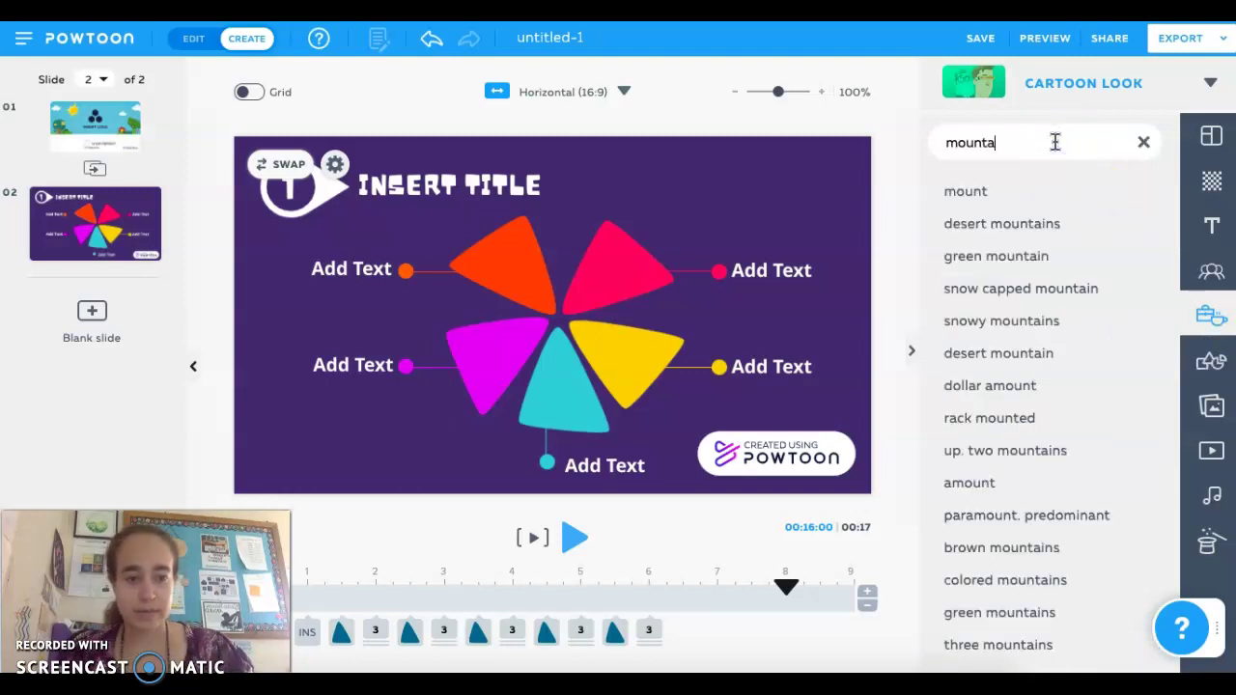
text(in)
key(Return)
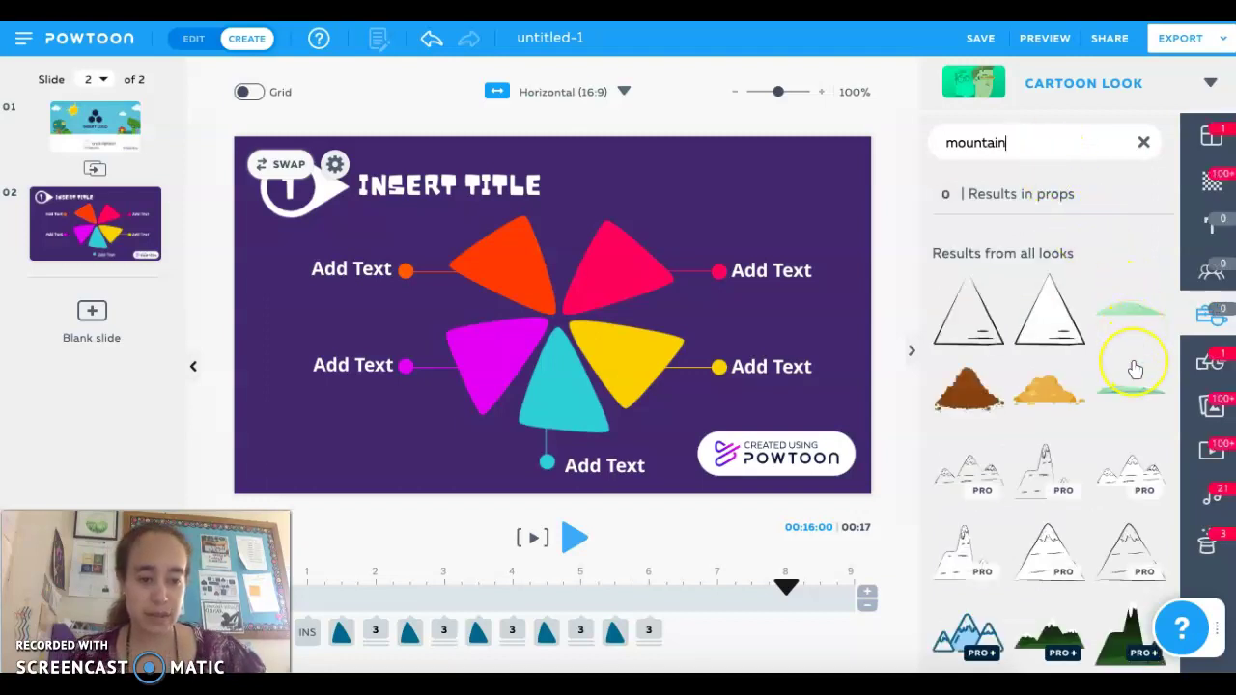
scroll(1135, 368, down, 5)
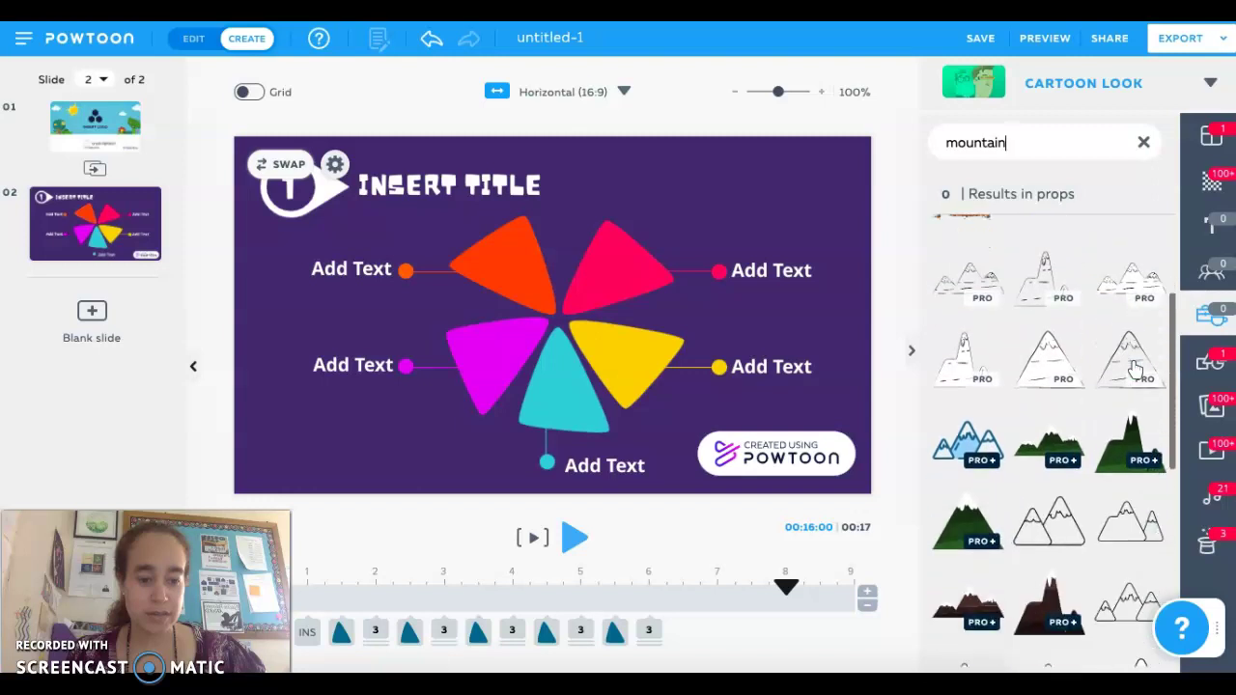
click(1061, 429)
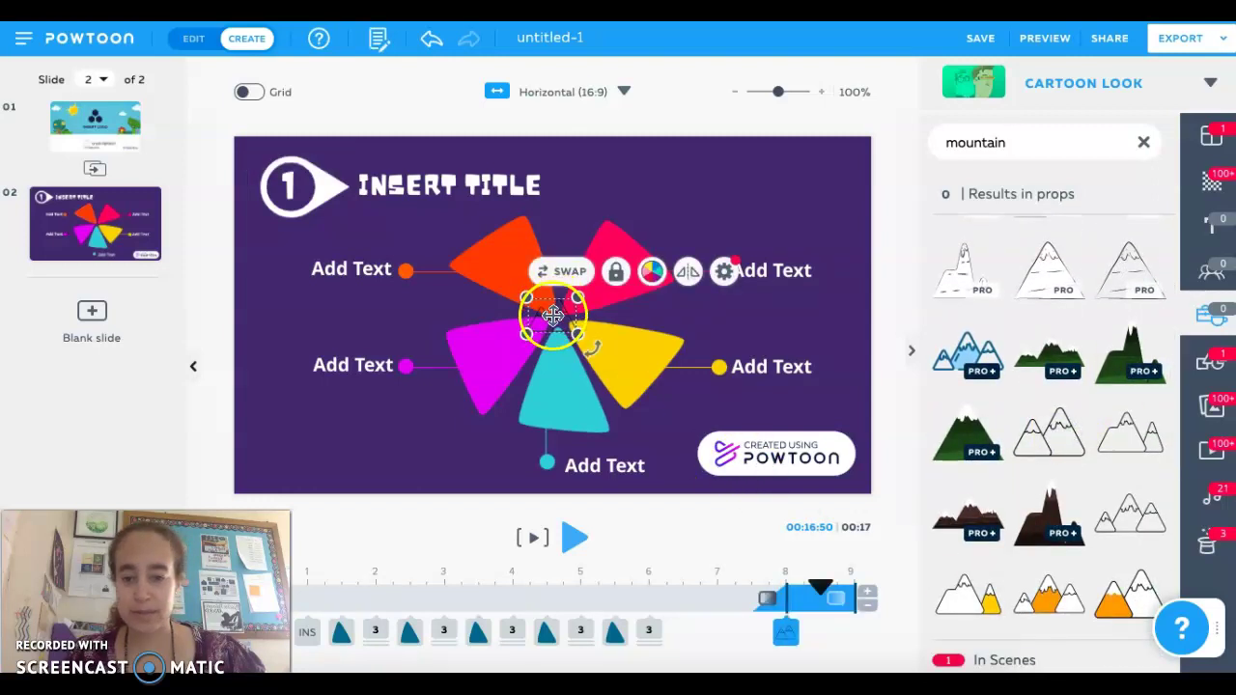
Move the mountain to the slide's lower left and recolour it red.
drag(552, 307, 405, 383)
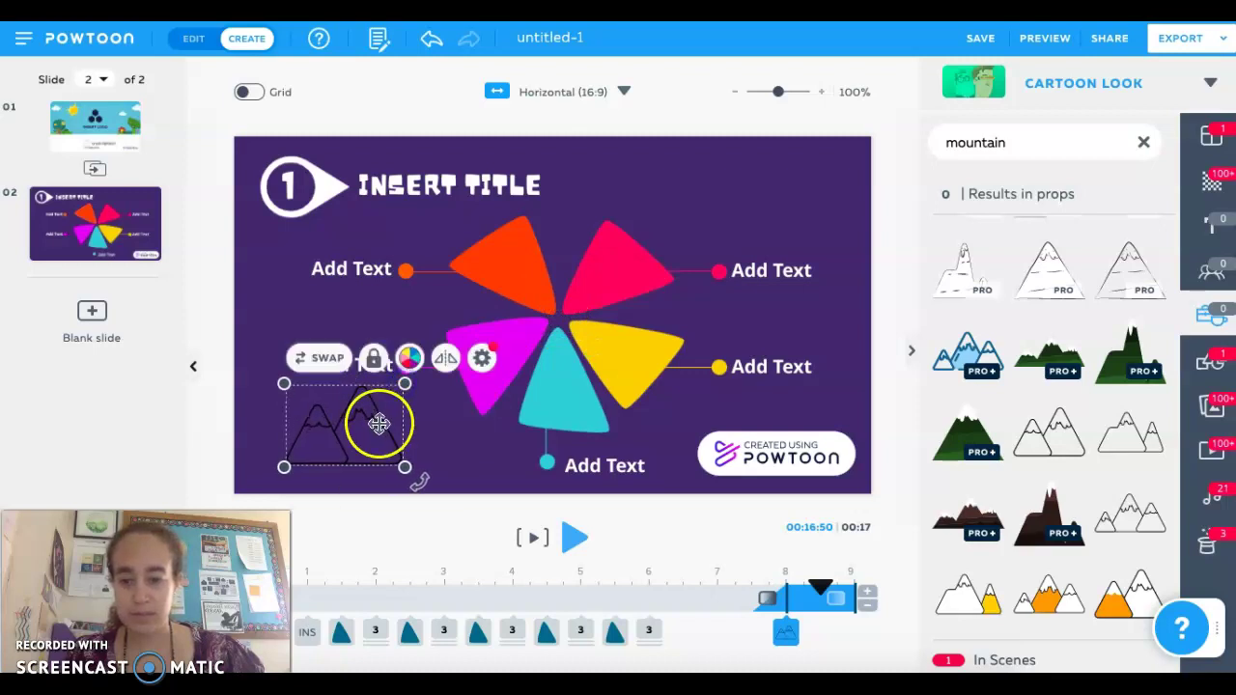
click(410, 358)
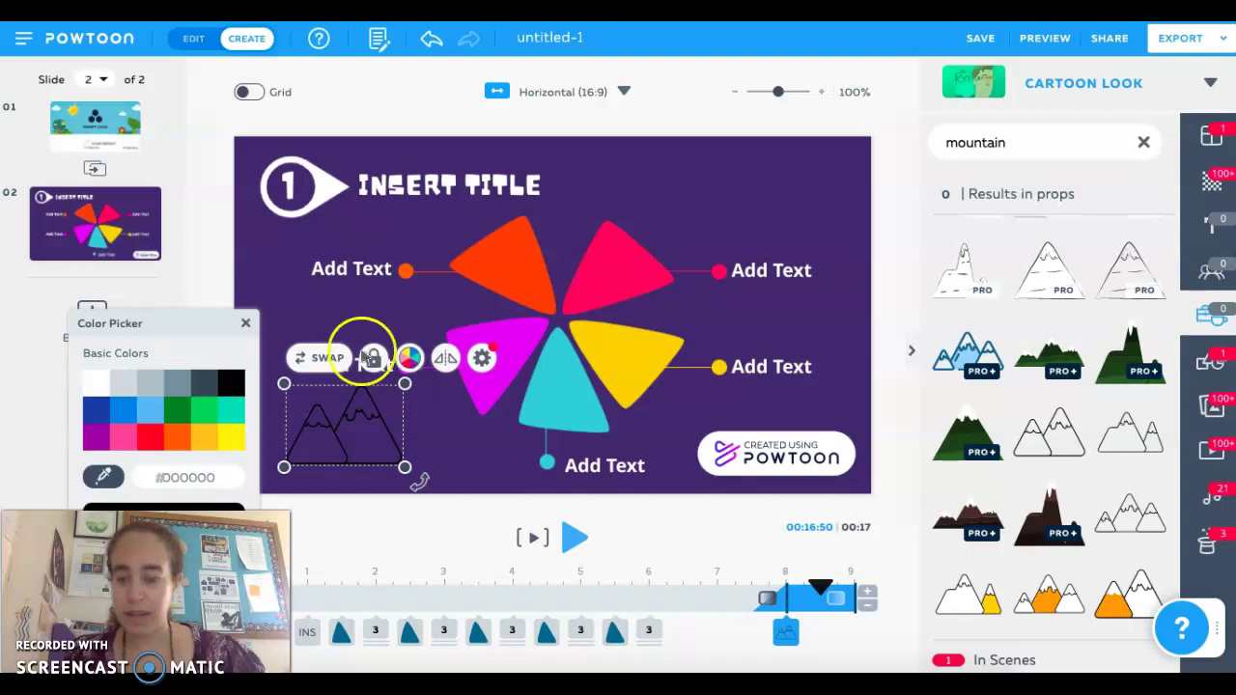
click(149, 437)
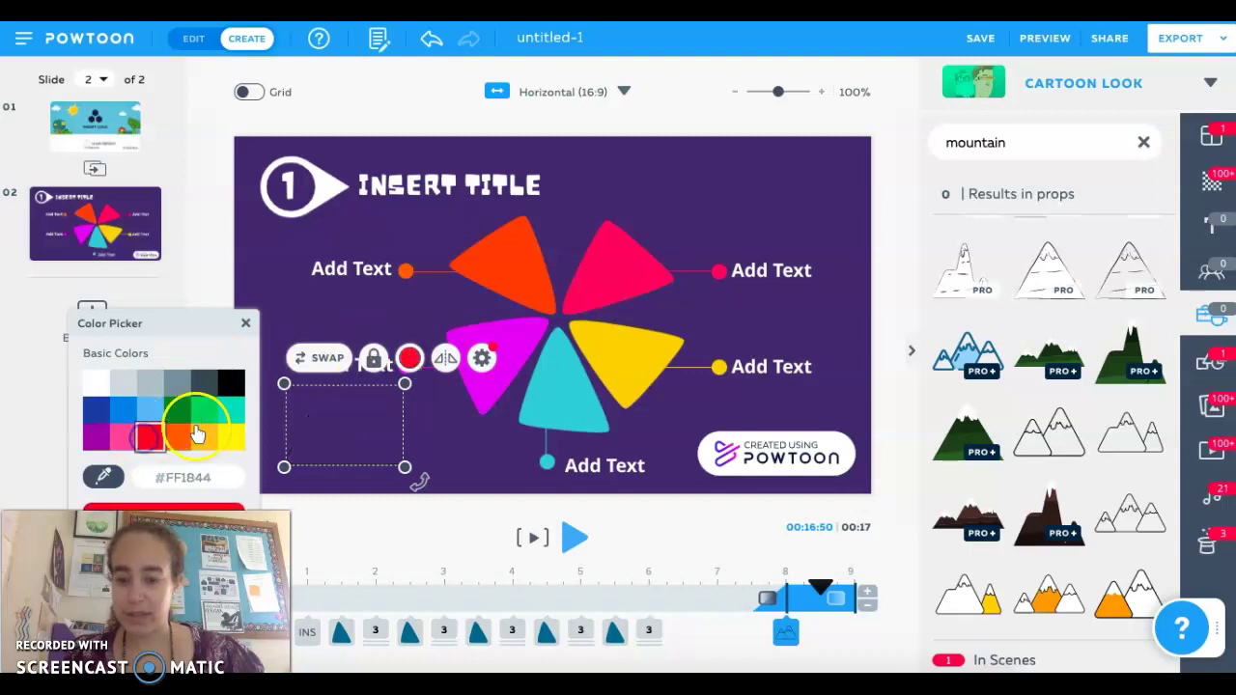
click(422, 441)
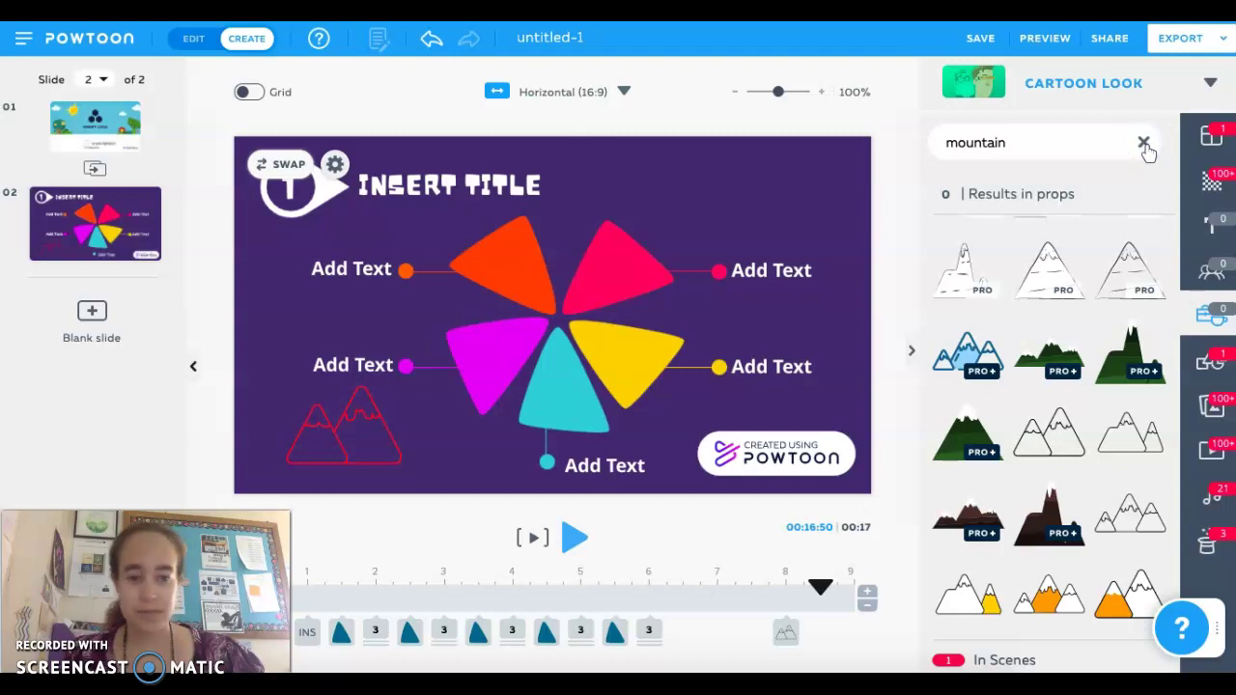
Clear the mountain search, then browse the Images and Sound libraries.
click(1143, 142)
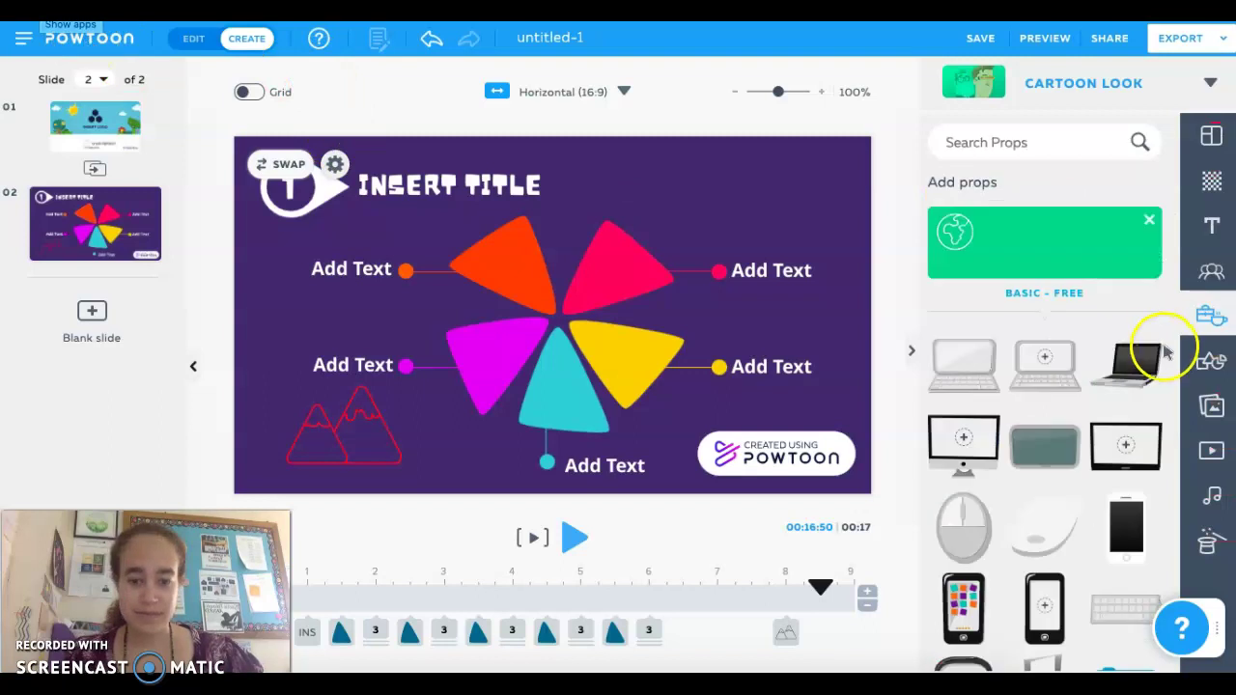
click(1203, 404)
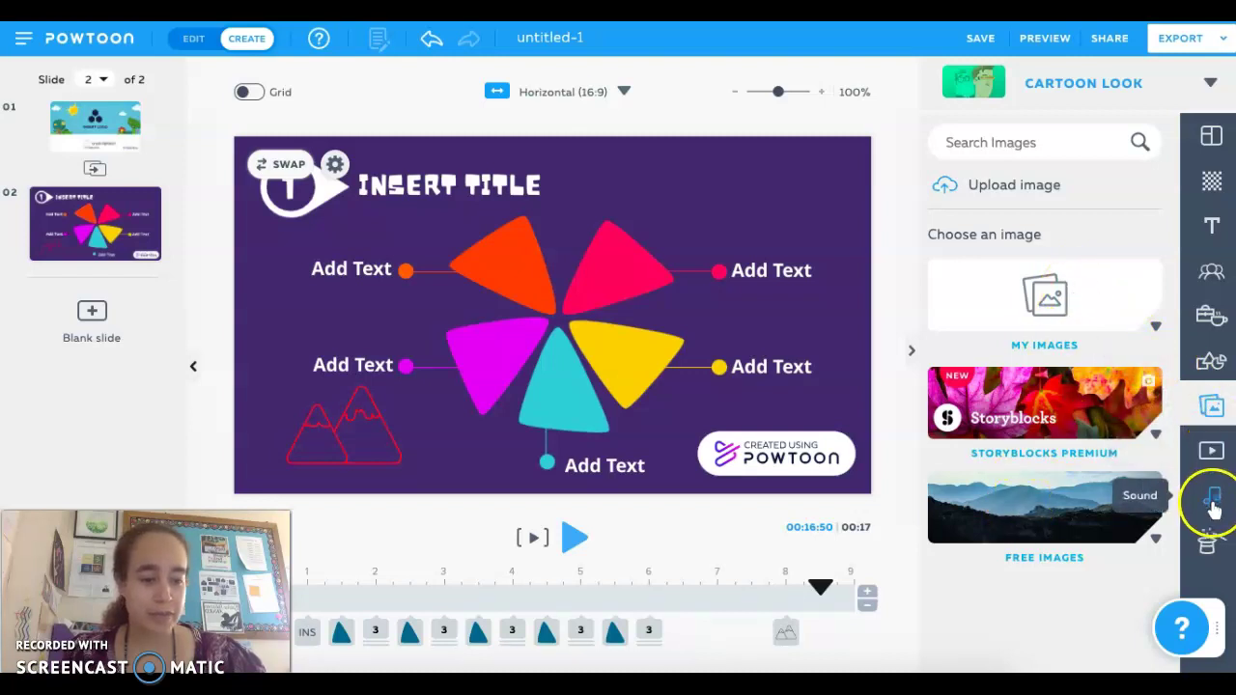
click(1211, 497)
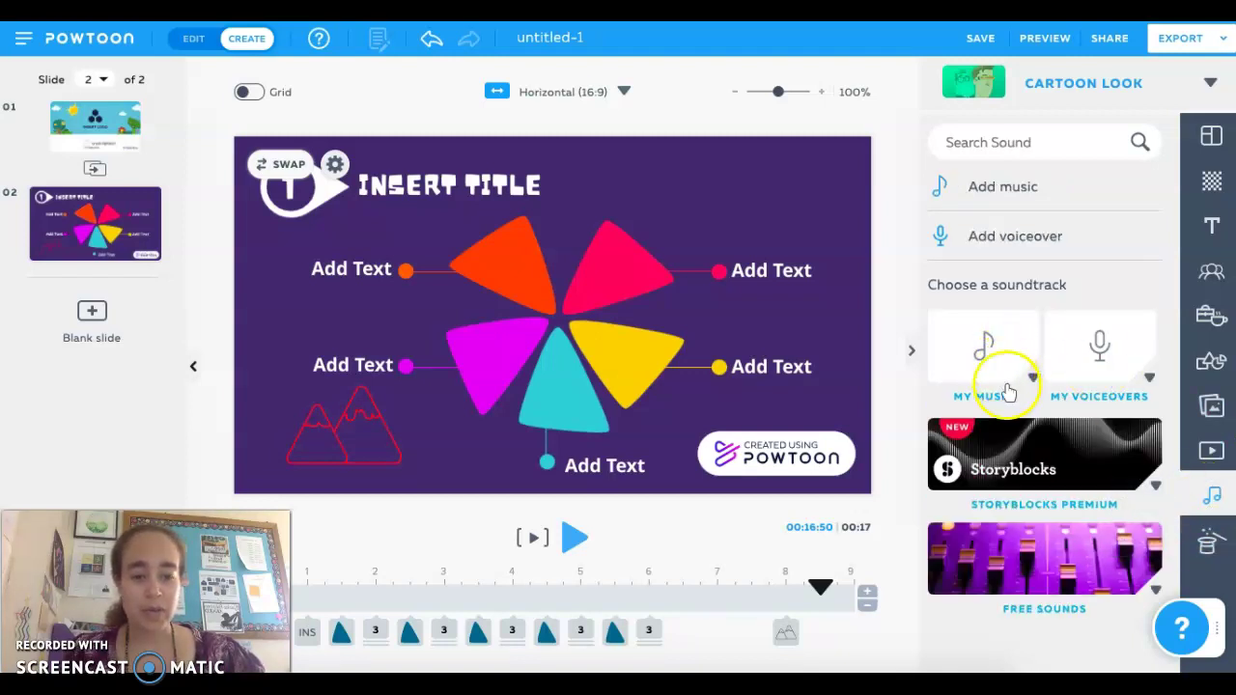
click(1111, 355)
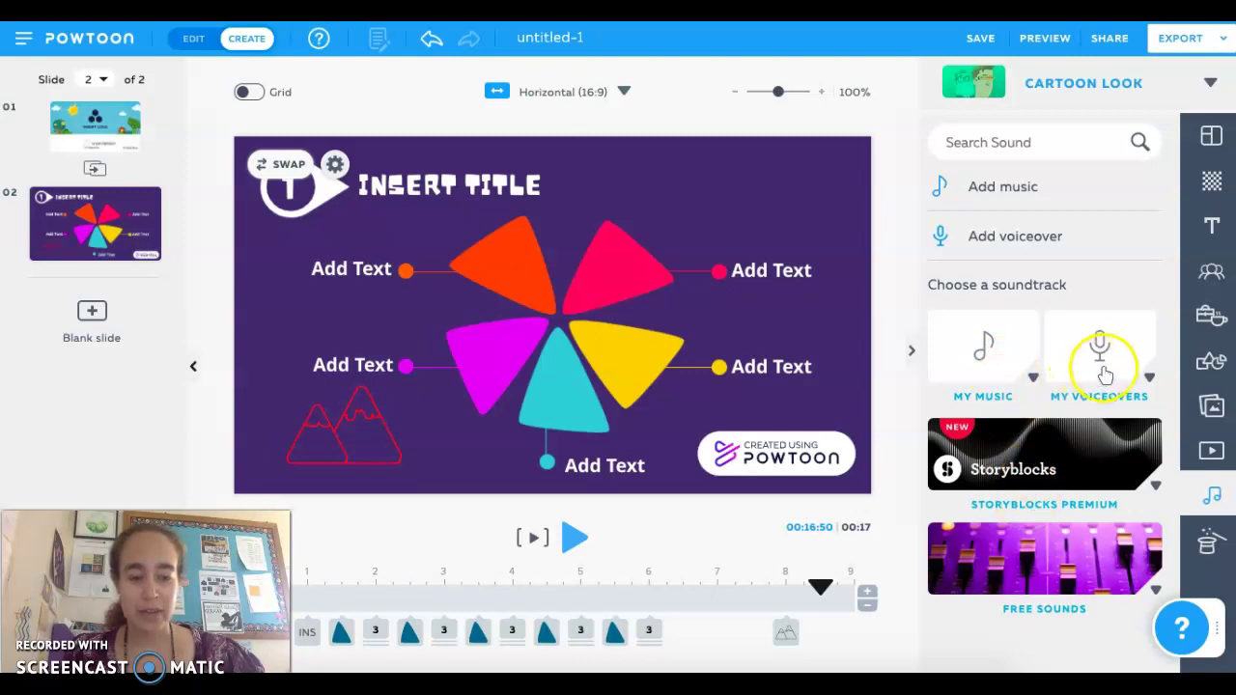
Preview slide 2's animation and inspect the magenta triangle's timeline entry.
click(538, 541)
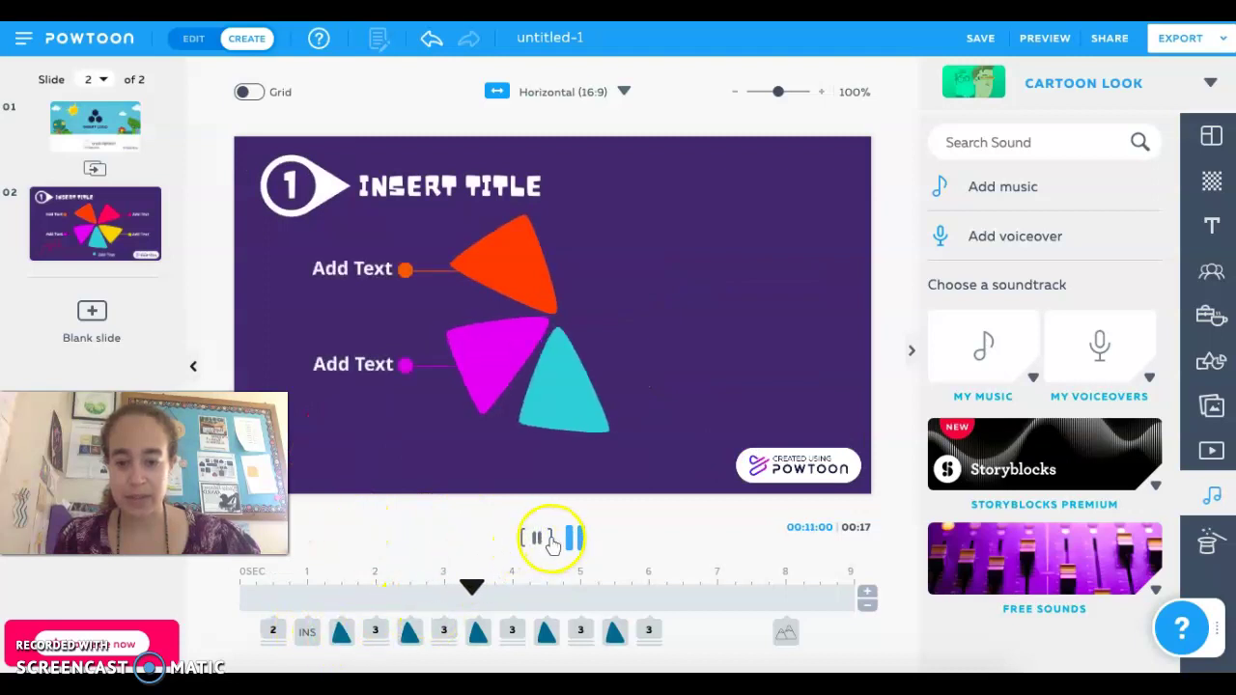
click(547, 384)
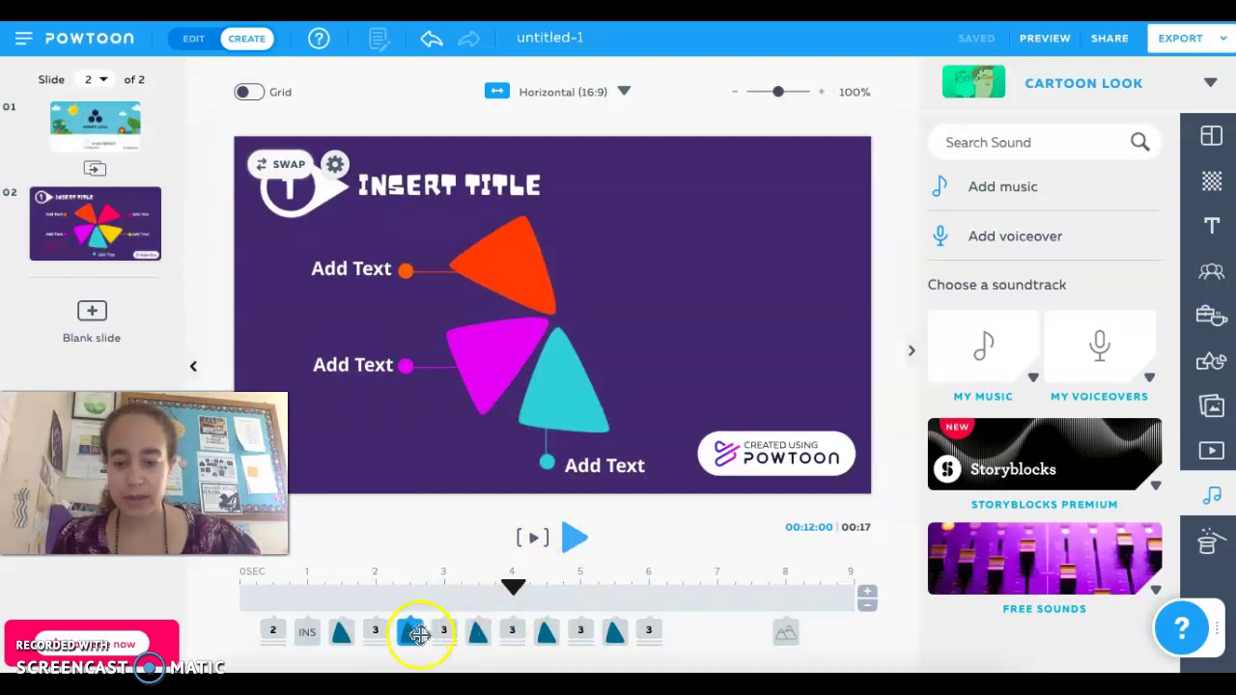
click(420, 632)
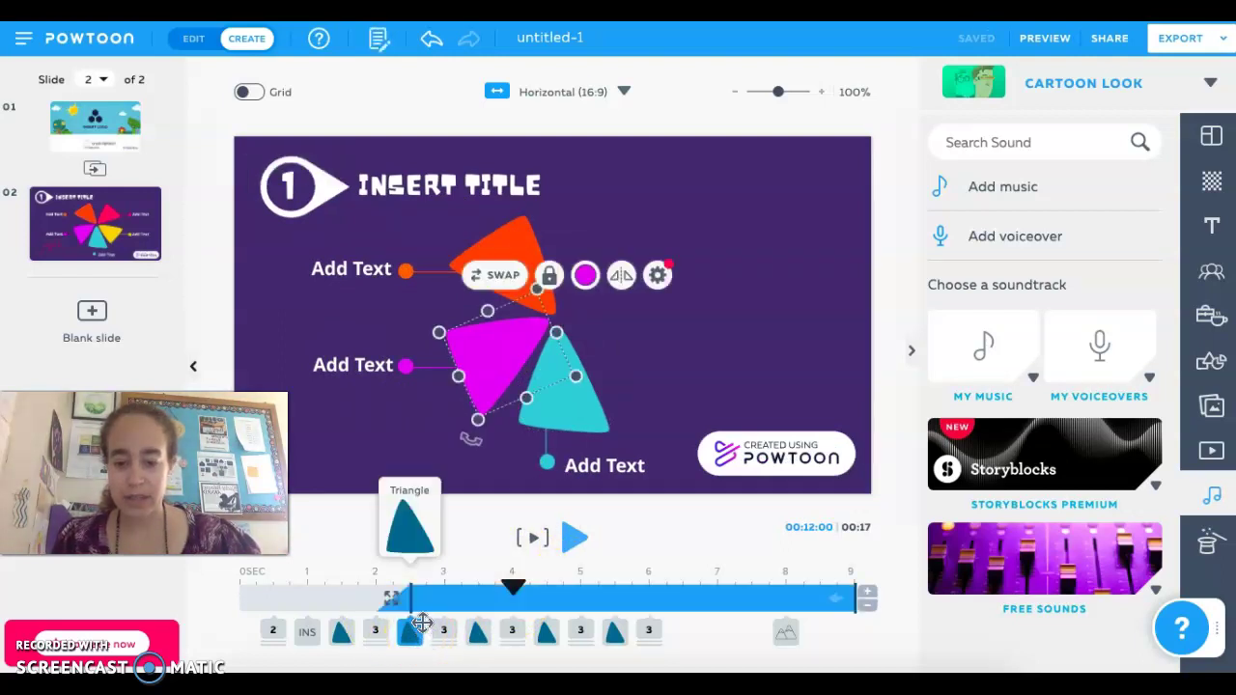
click(535, 538)
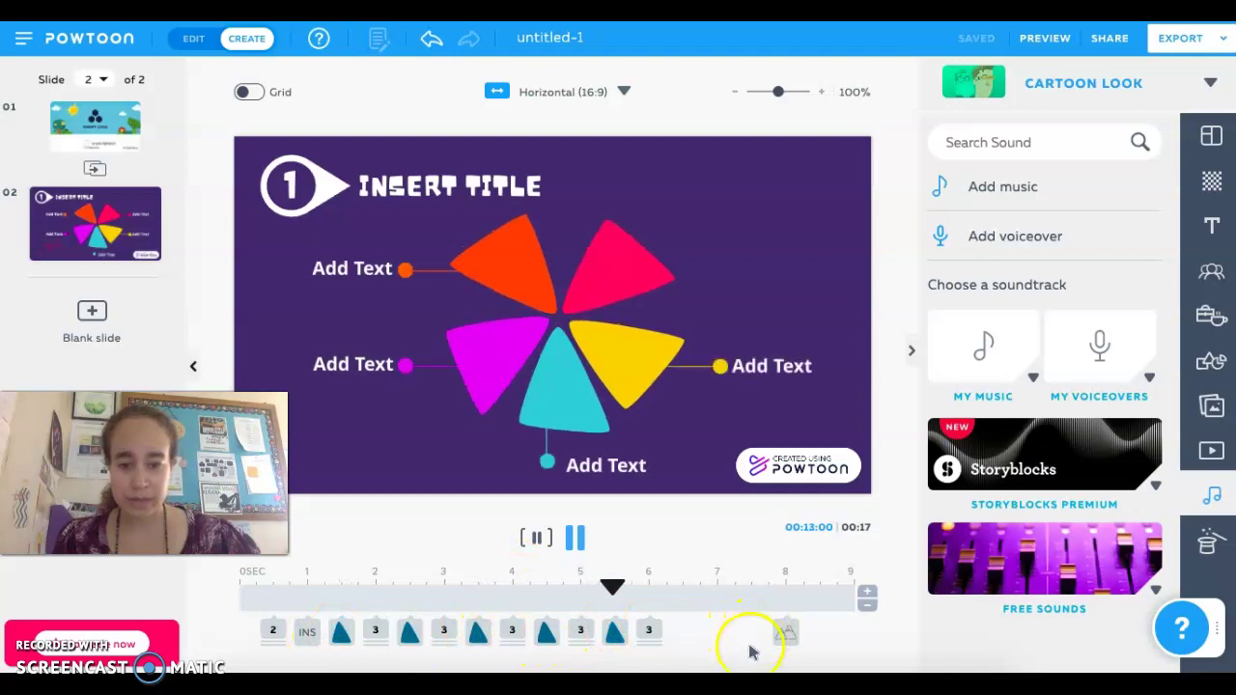
Move the red mountain's entrance to the start of the timeline and replay the slide.
click(790, 635)
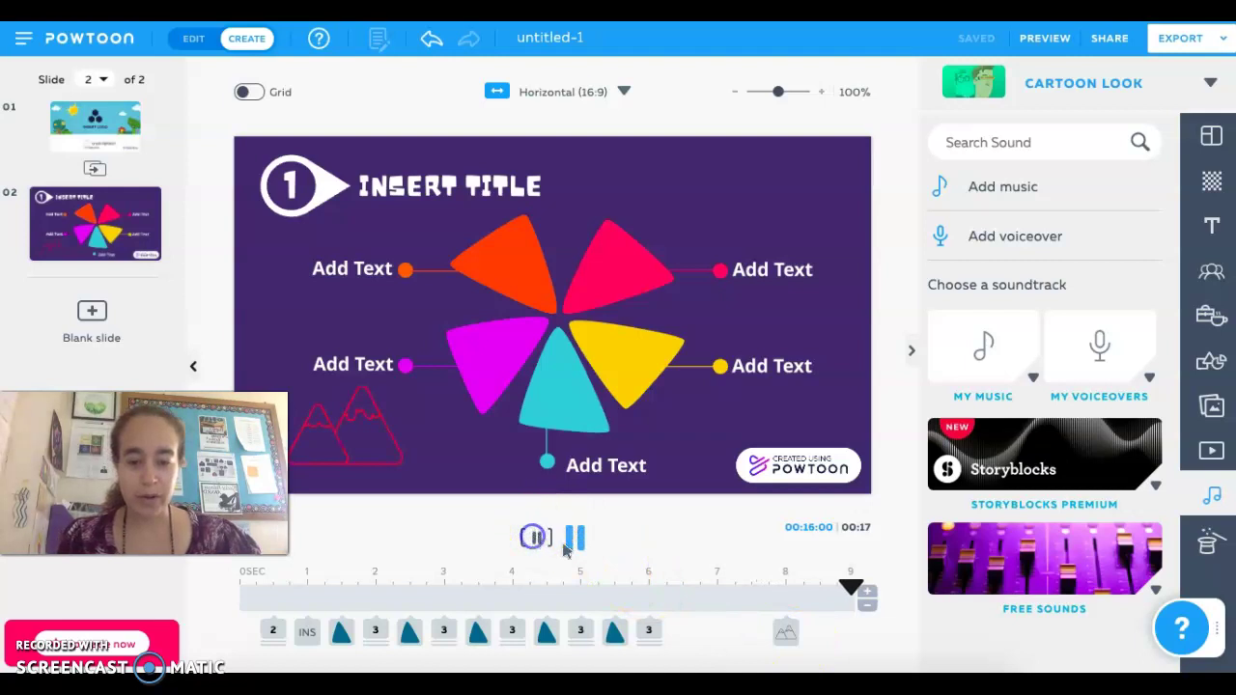
click(244, 629)
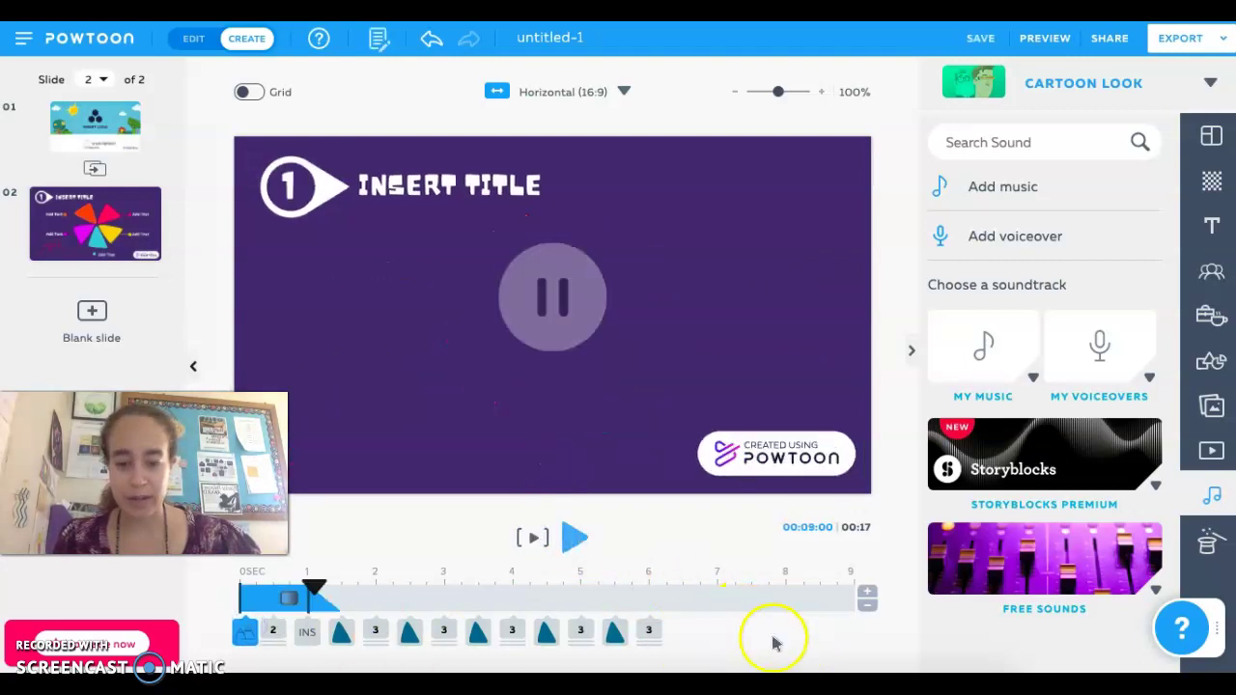
click(266, 637)
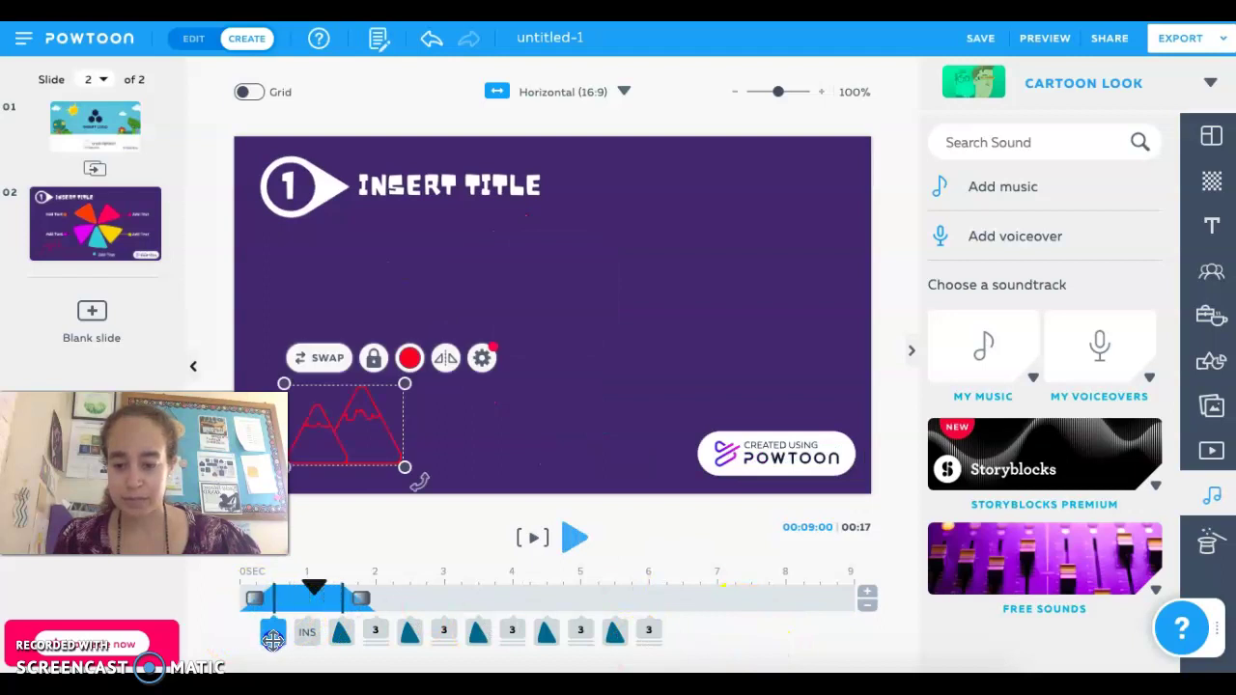
click(239, 603)
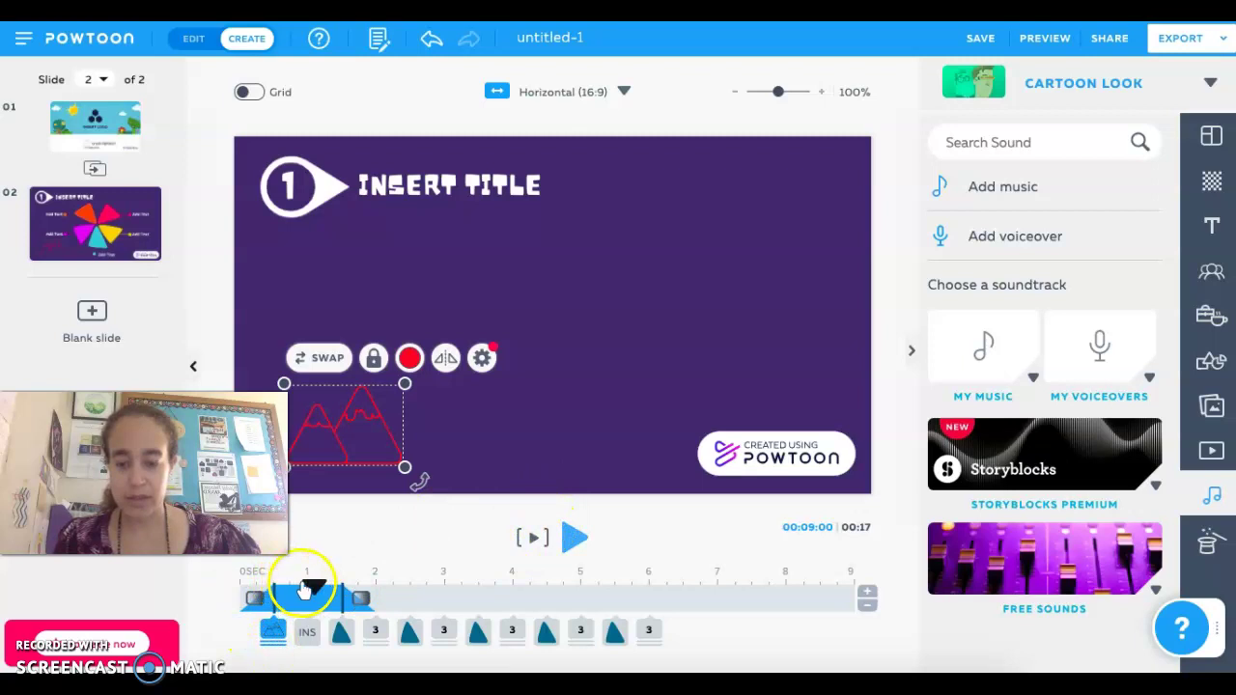
click(239, 583)
click(534, 537)
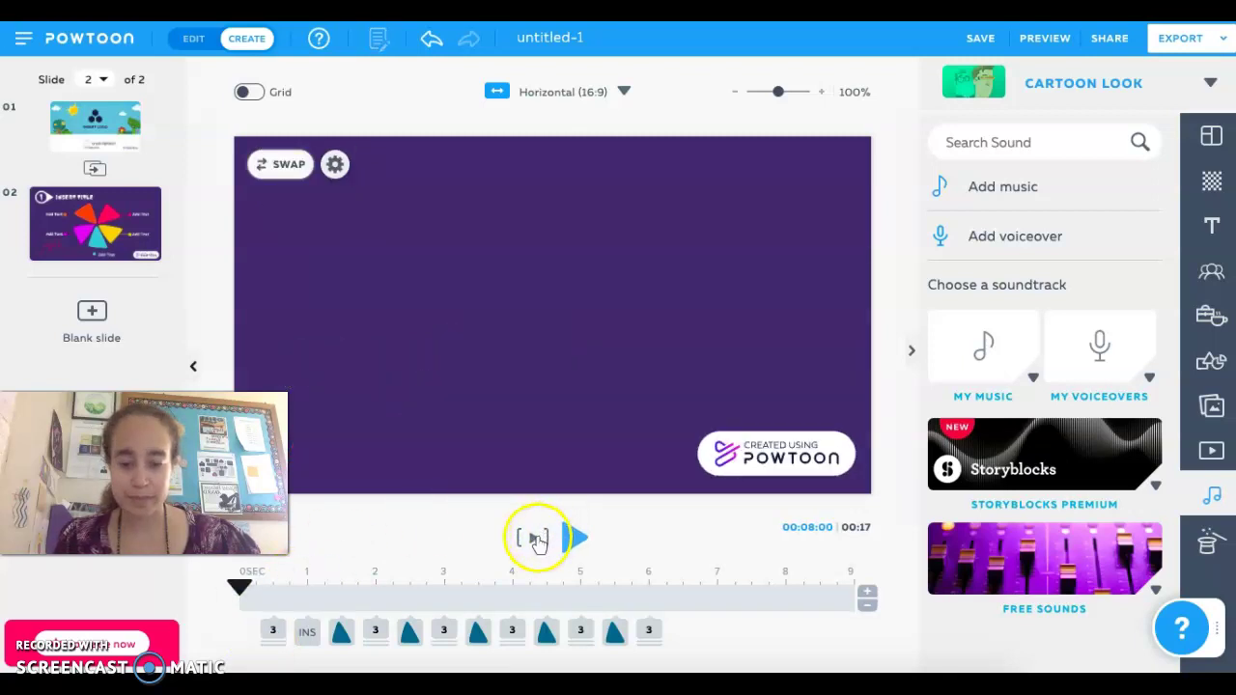